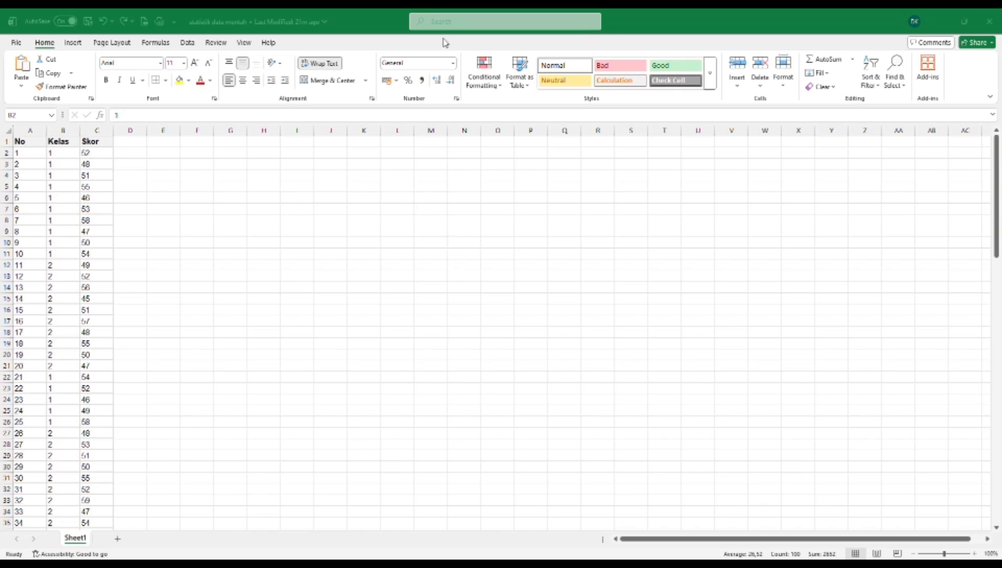
text(1)
key(Return)
text(1)
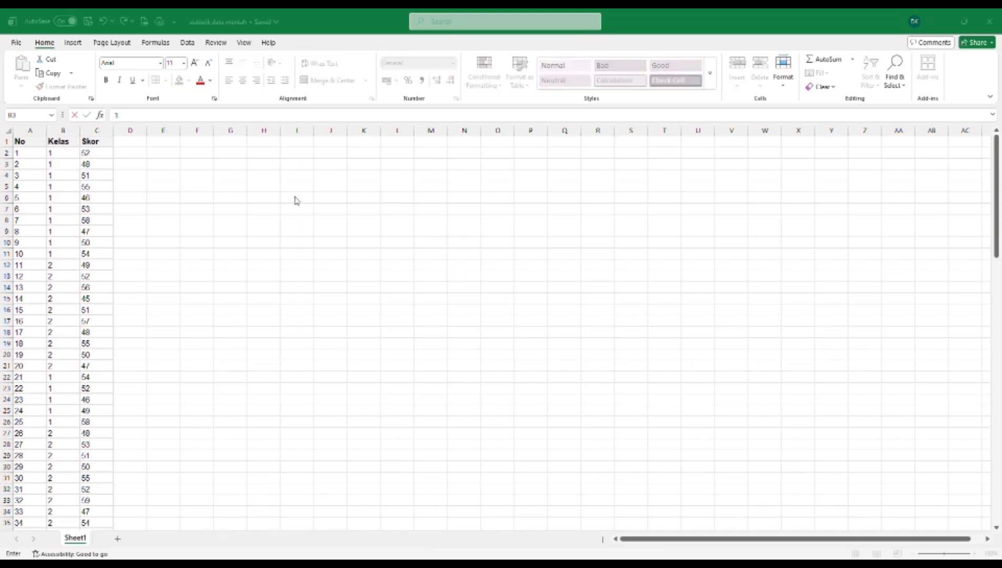
scroll(261, 231, down, 2)
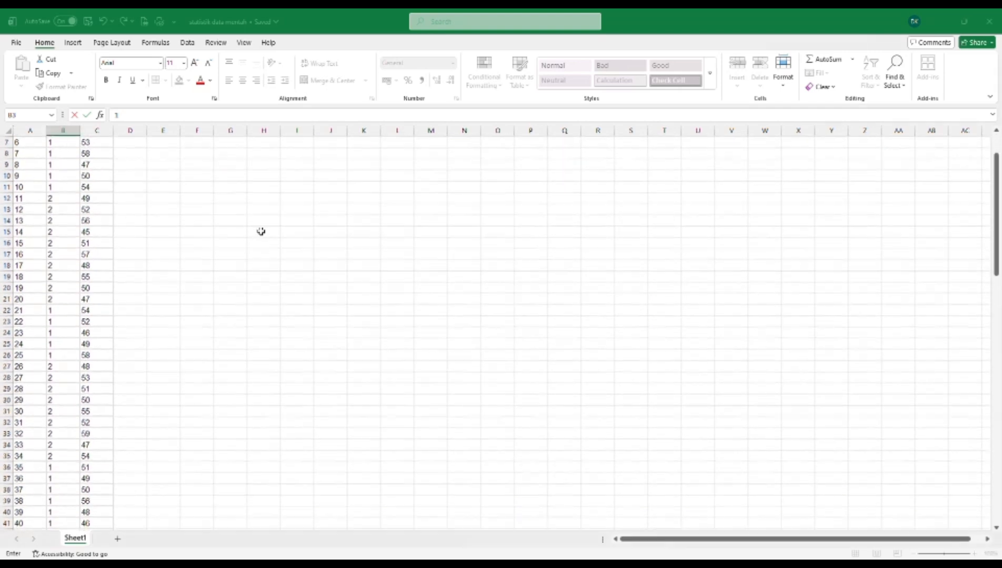
scroll(261, 232, down, 3)
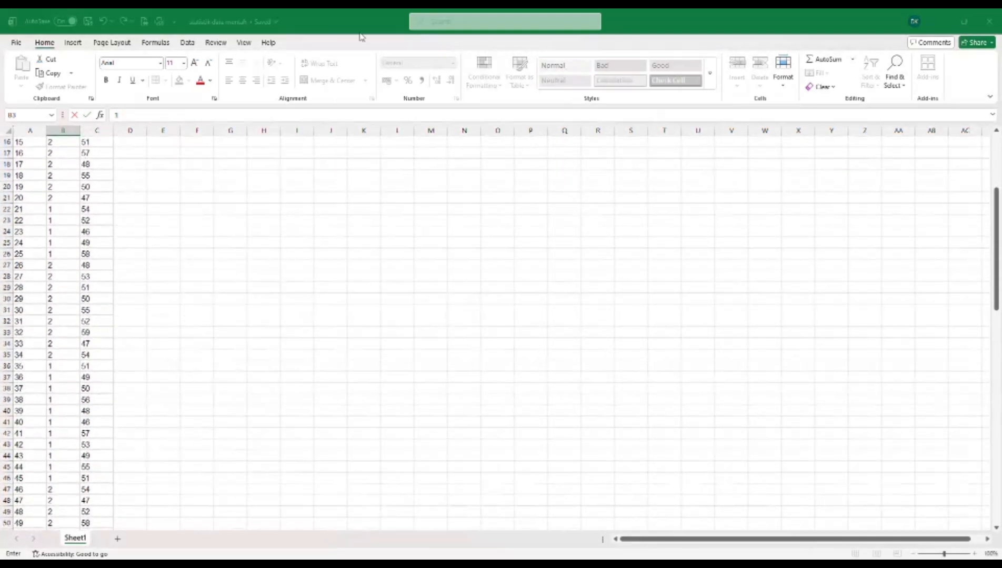
key(Escape)
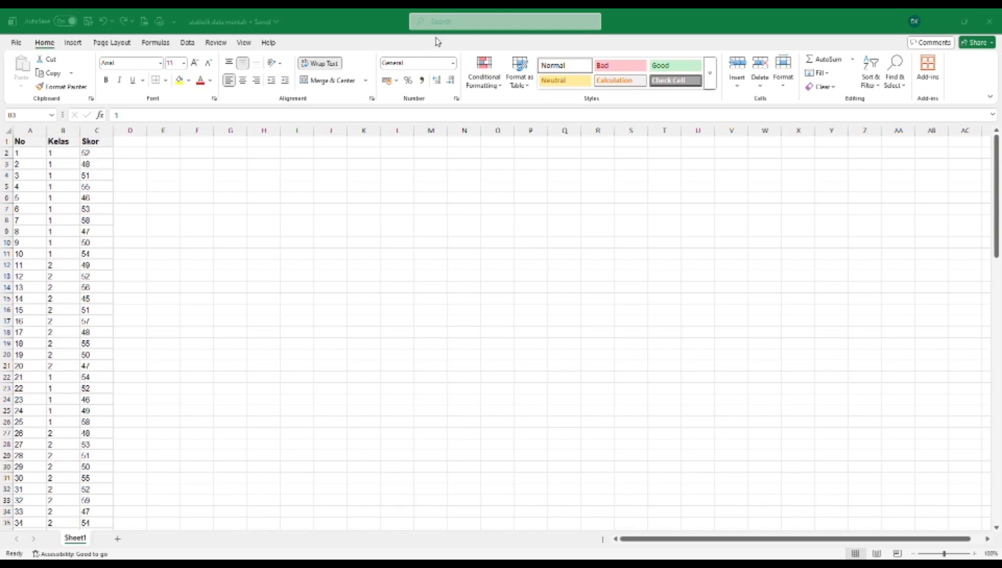
Copy the Kelas and Skor values in B2:C51, leaving out the header row.
click(164, 197)
click(61, 153)
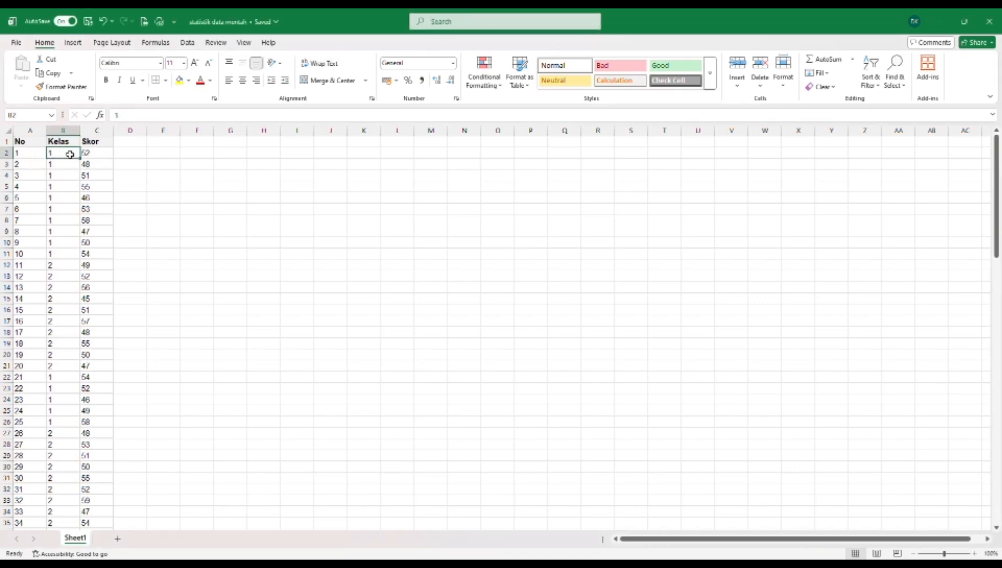
drag(70, 154, 85, 510)
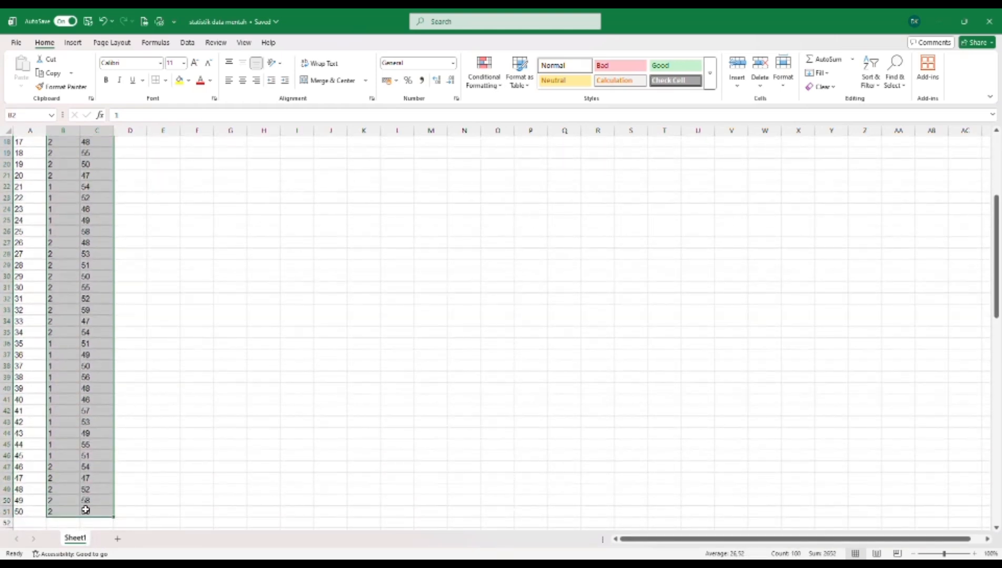
right_click(86, 510)
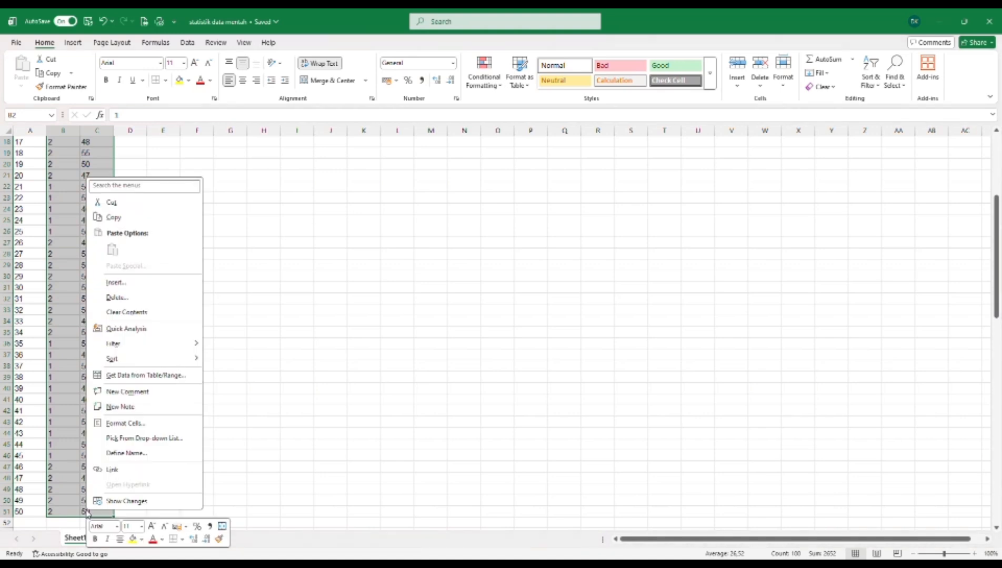
click(110, 217)
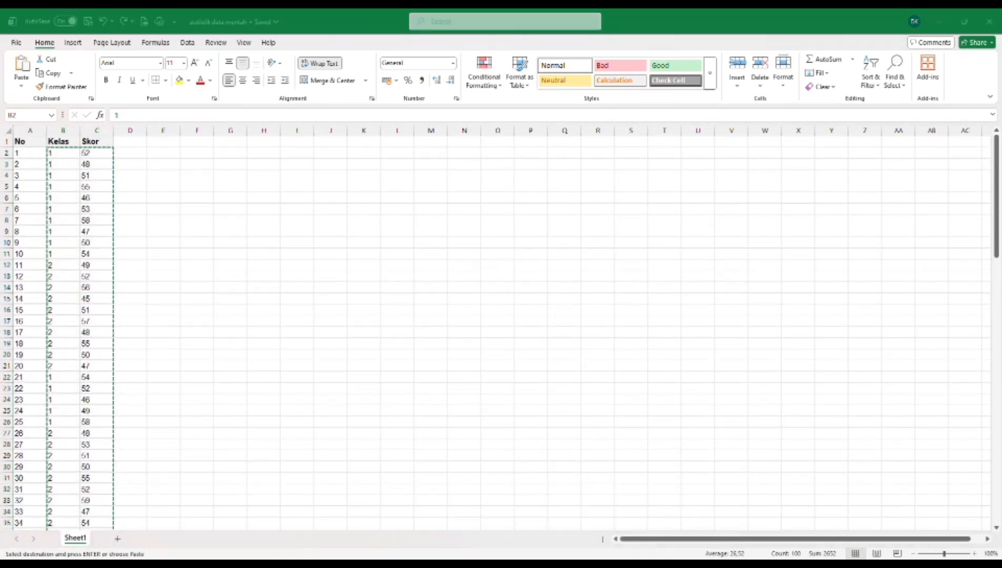
Switch to IBM SPSS Statistics and paste the copied values into the empty dataset, starting at the first cell of row 1.
click(571, 531)
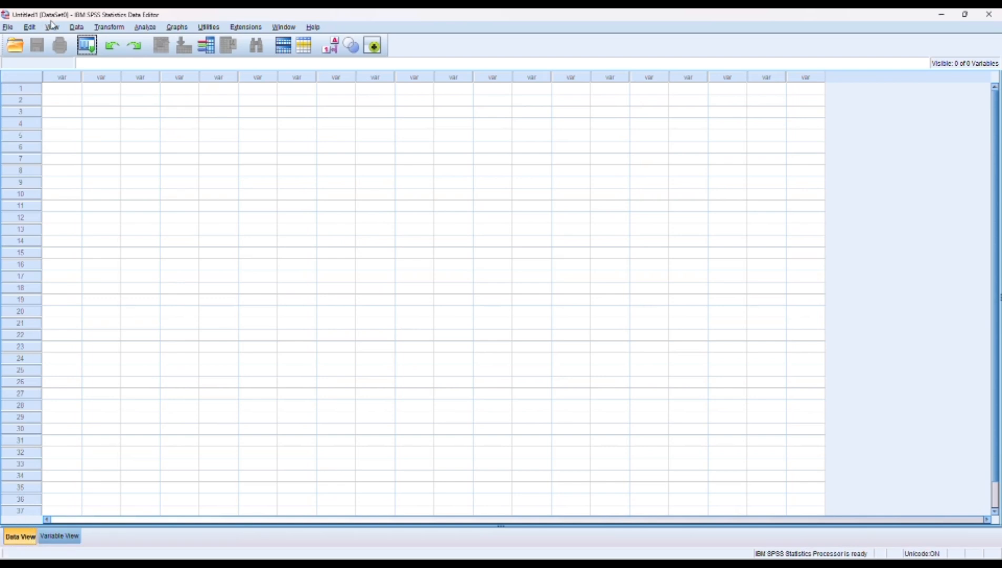
click(63, 88)
right_click(63, 88)
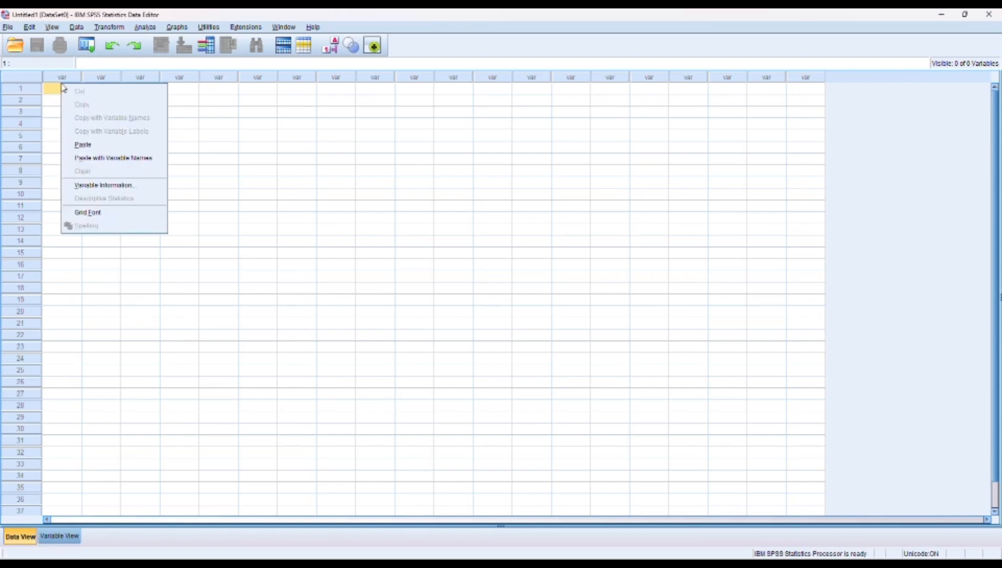
click(80, 145)
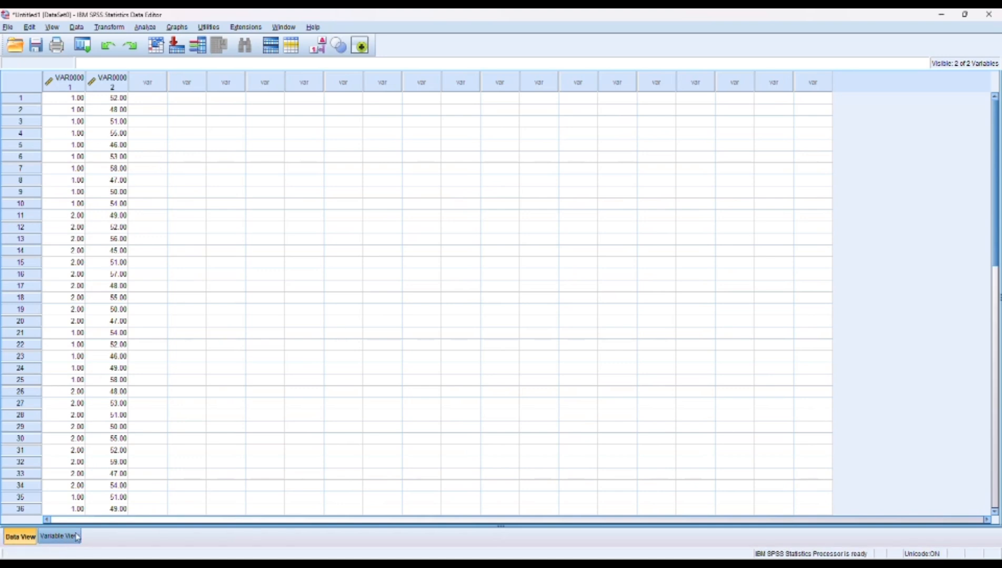
Set the decimals of both pasted variables to 0 in the variable definitions.
click(52, 539)
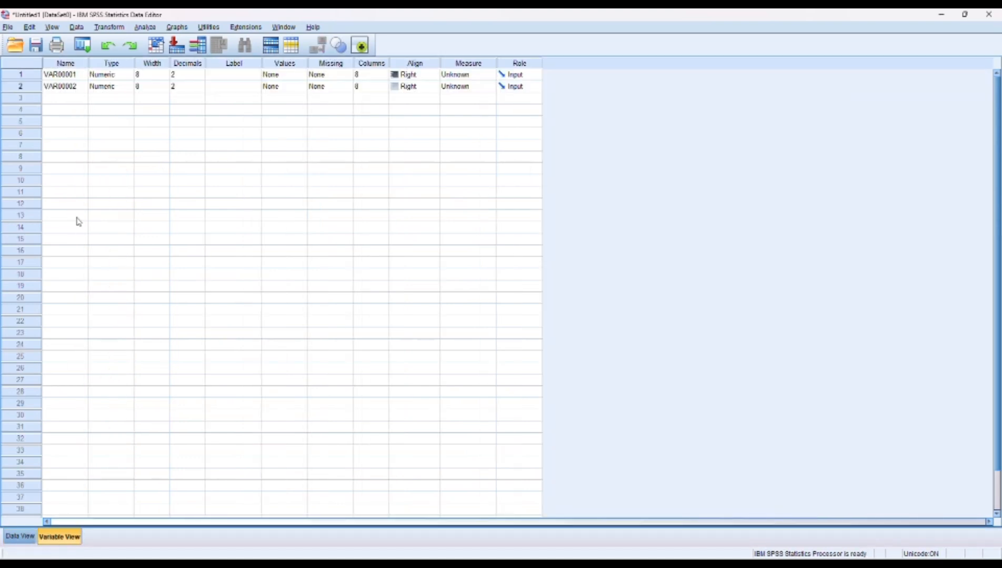
click(177, 66)
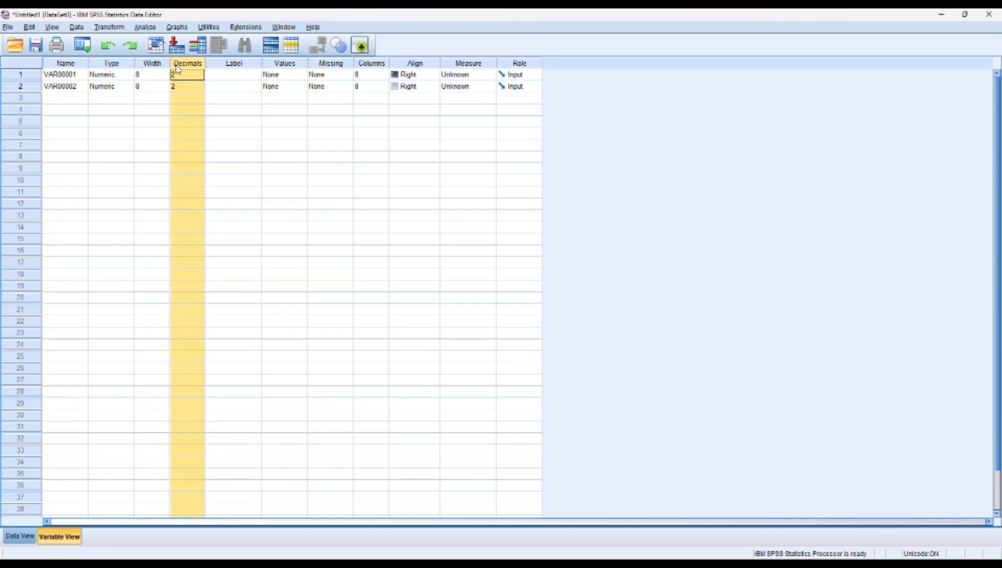
click(176, 74)
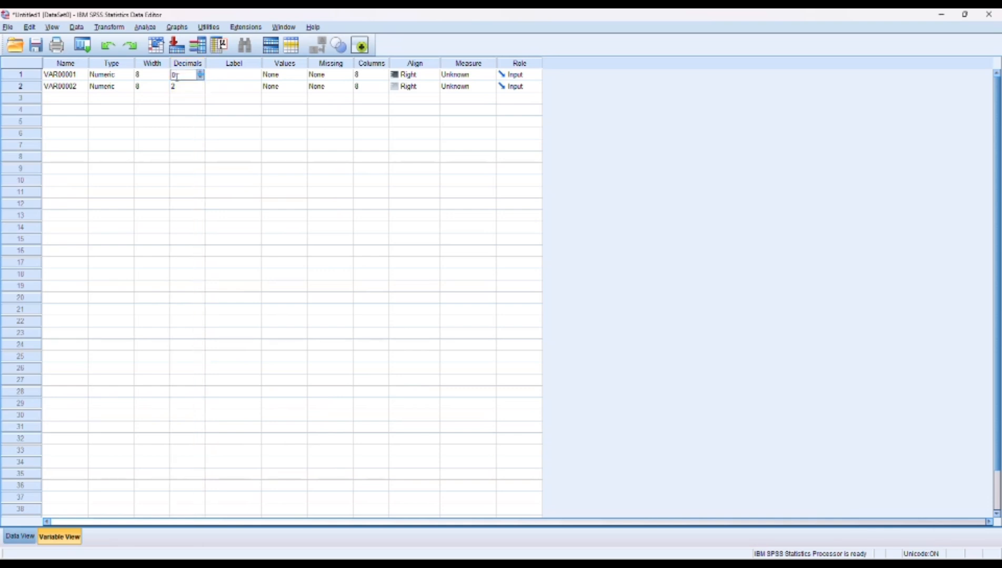
click(177, 85)
Rename the first variable as X and the second variable as Y.
click(77, 67)
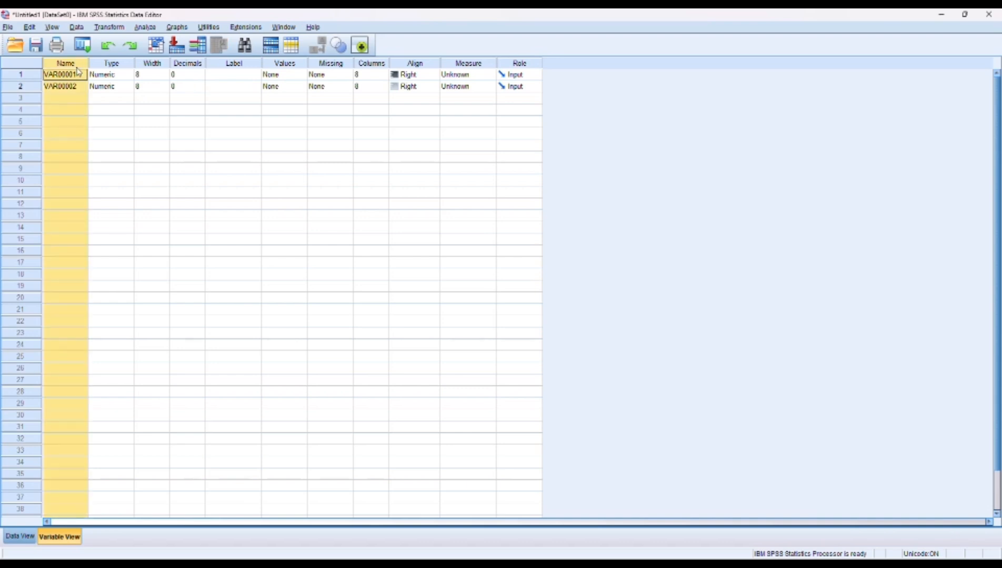
key(BackSpace)
key(Return)
text(y)
click(306, 148)
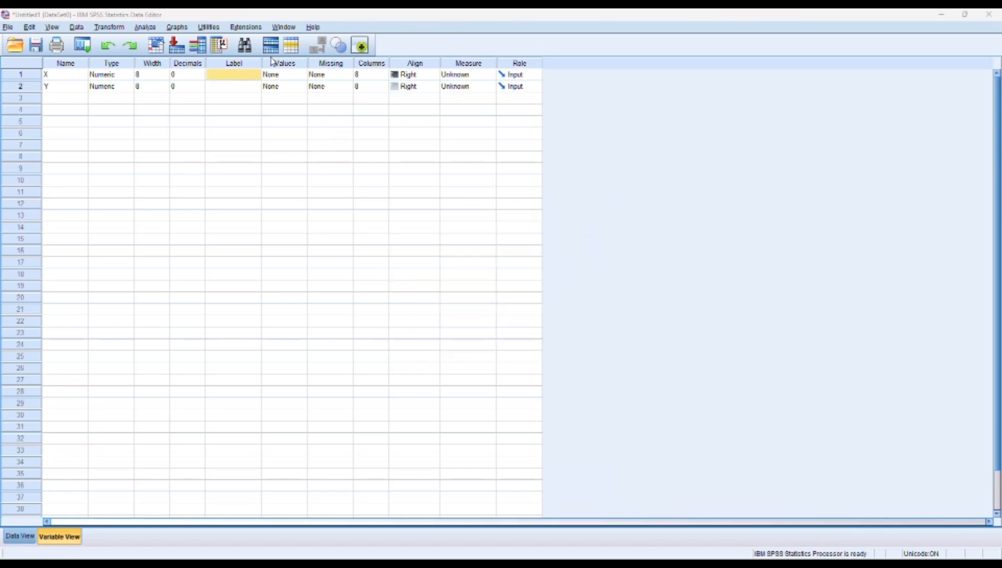
Label variable X as Kelas and variable Y as Nilai.
click(236, 77)
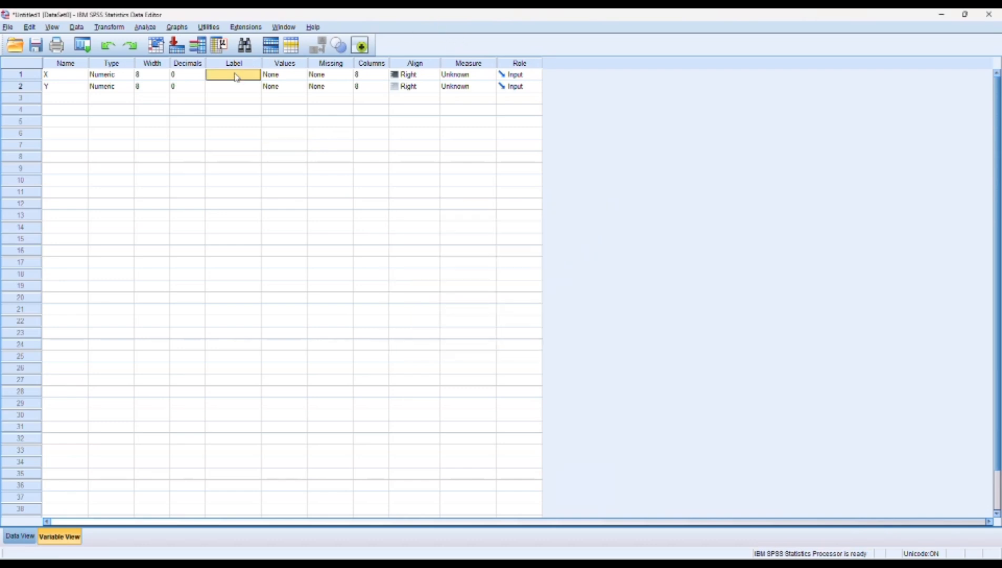
text(Kelas)
click(221, 89)
text(Nilai)
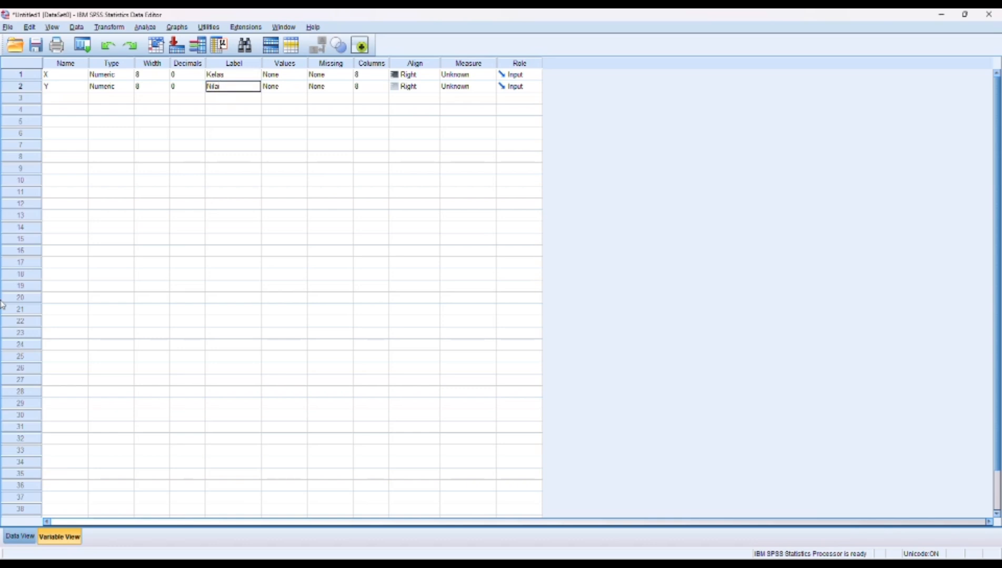
Set up a linear regression with Kelas [X] as the independent variable and Nilai [Y] as the dependent variable.
click(8, 539)
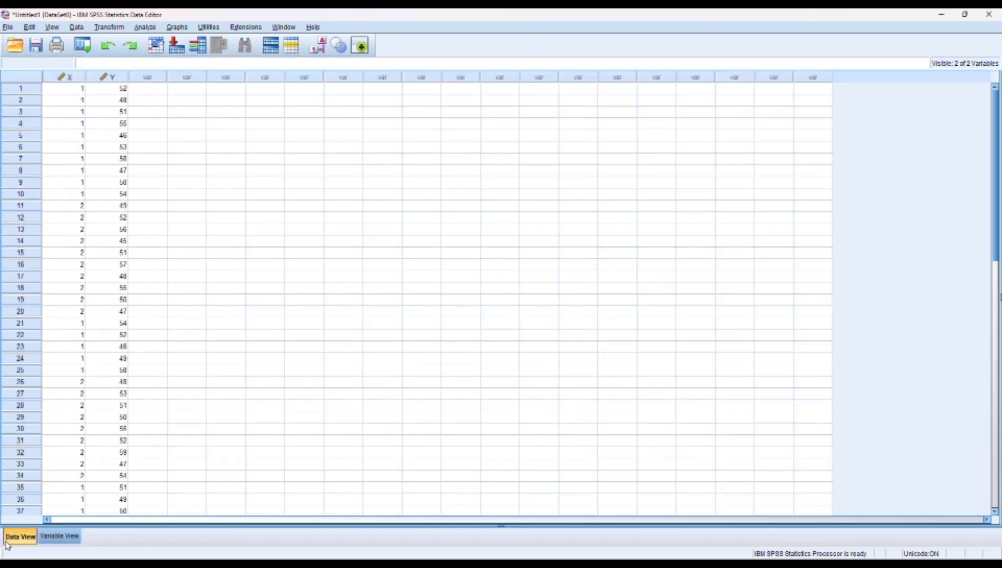
click(146, 29)
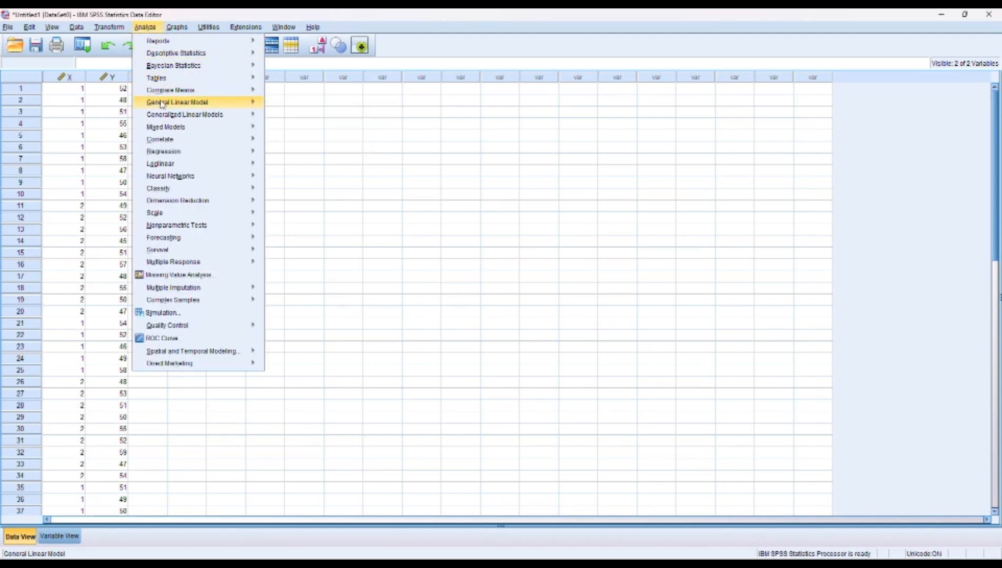
mouse_move(162, 103)
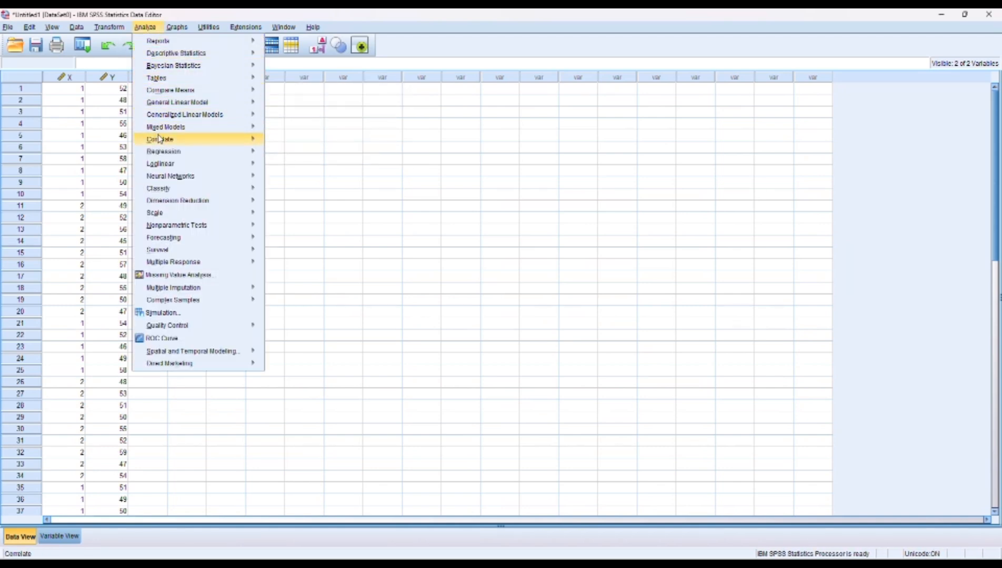
mouse_move(162, 153)
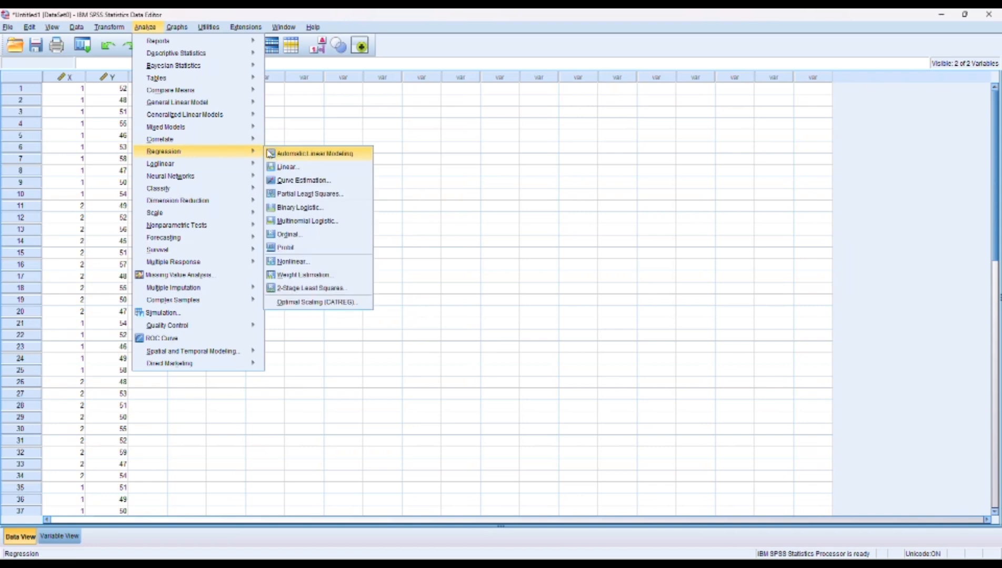
click(287, 168)
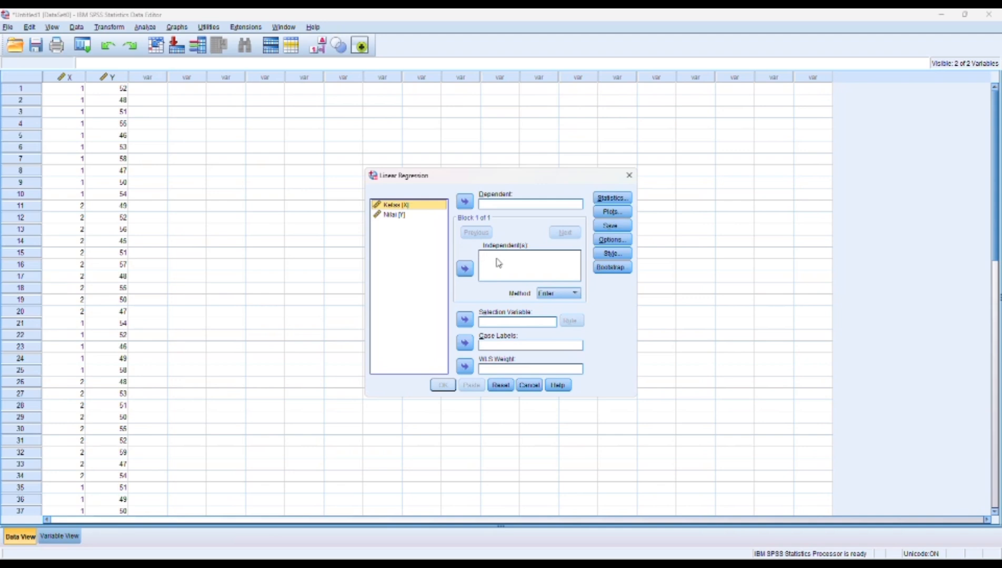
click(465, 270)
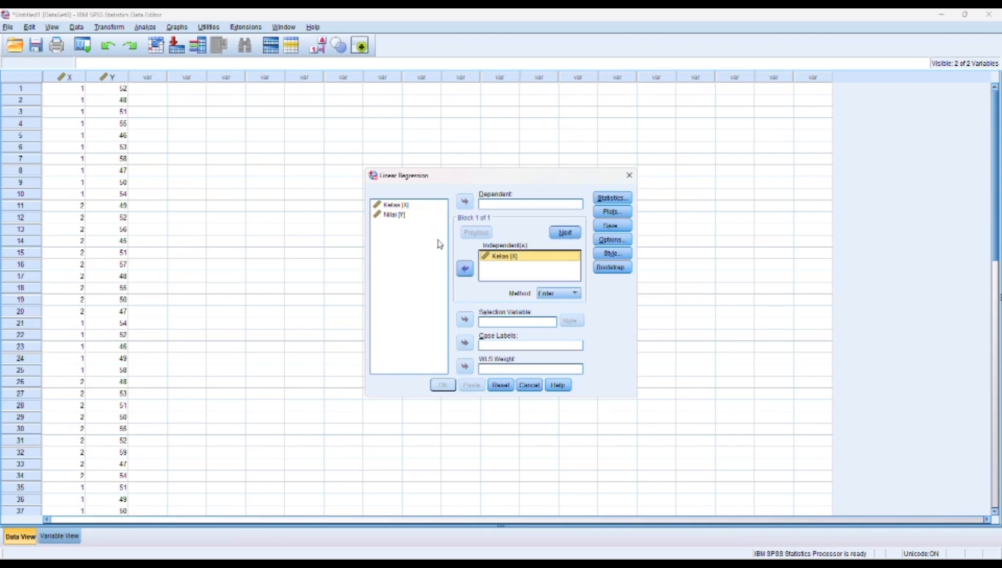
click(415, 219)
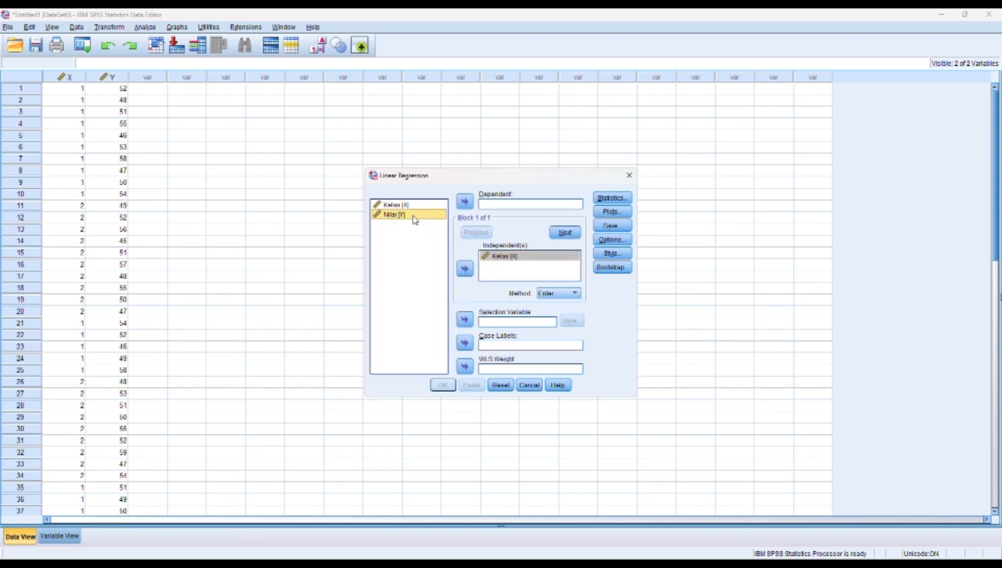
click(465, 203)
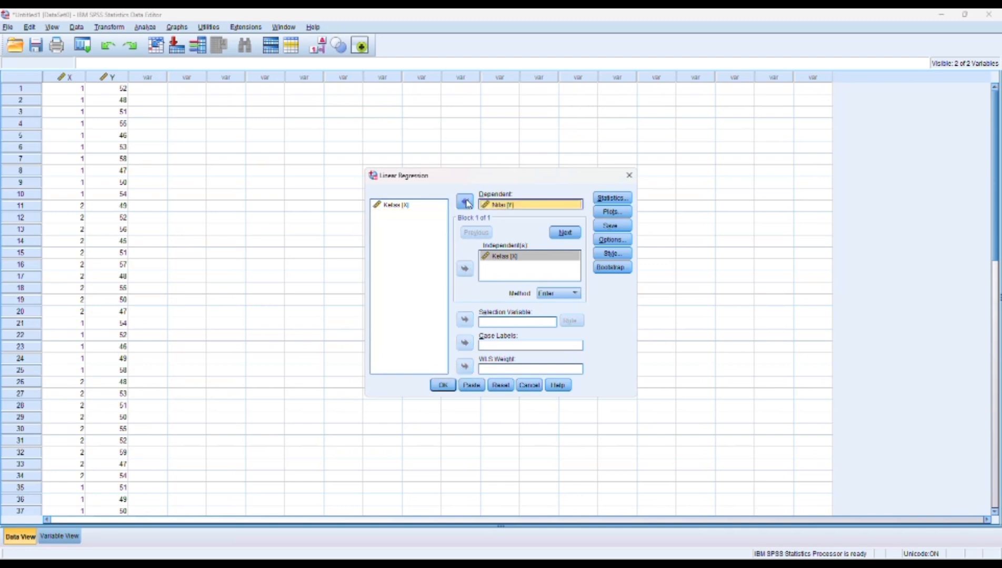
click(451, 34)
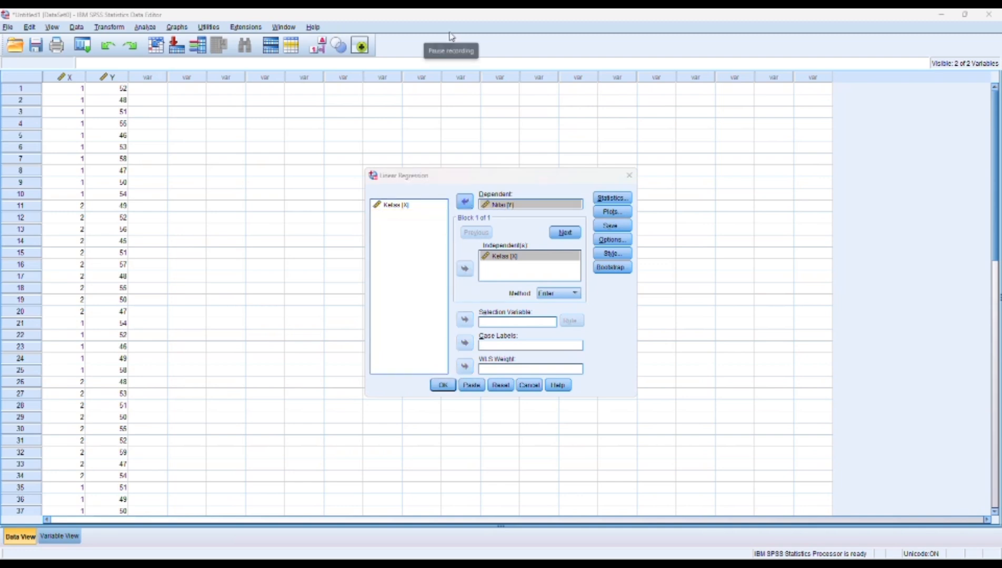
Have the regression save the unstandardized residuals as a new variable and run the analysis.
click(609, 228)
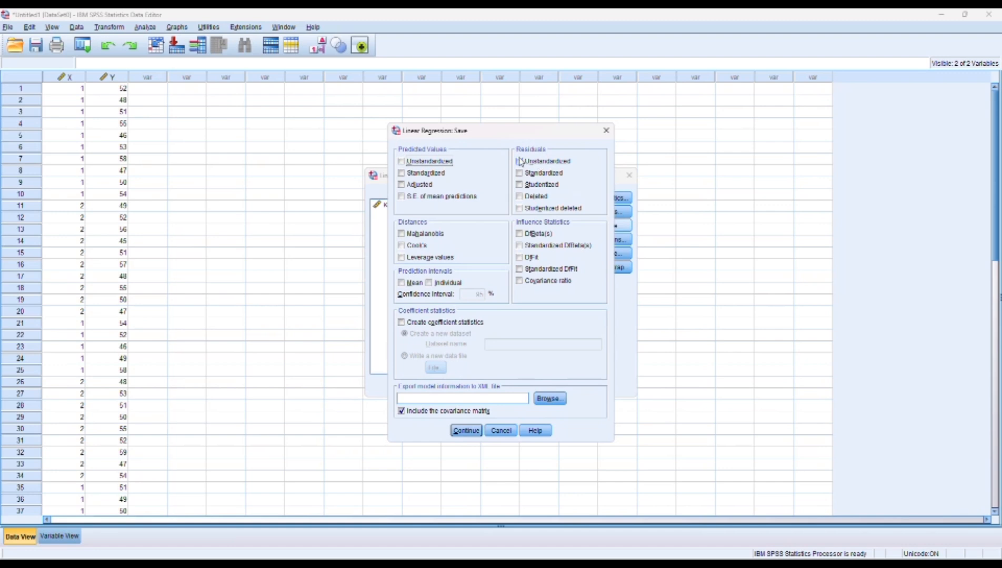
click(520, 162)
click(465, 431)
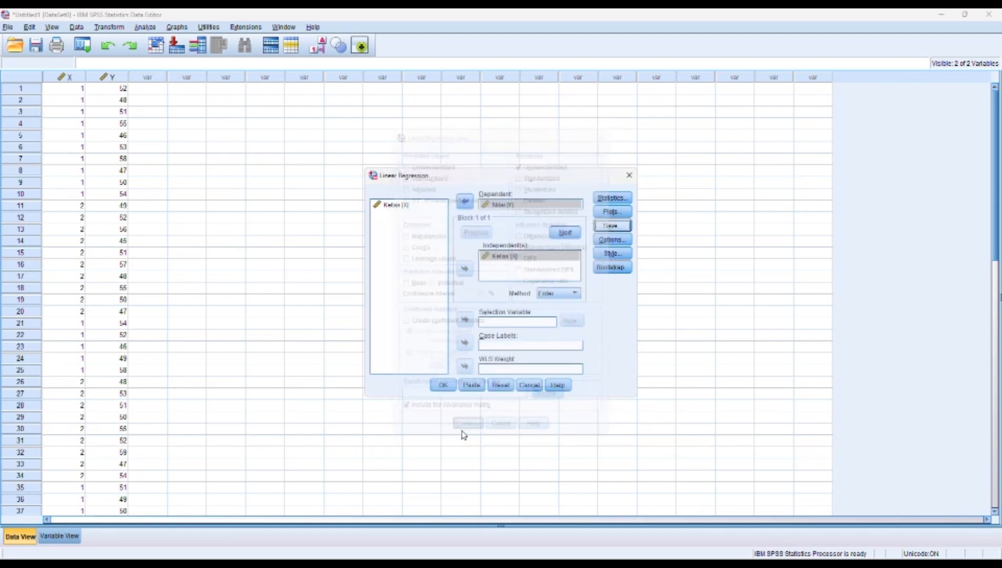
click(442, 386)
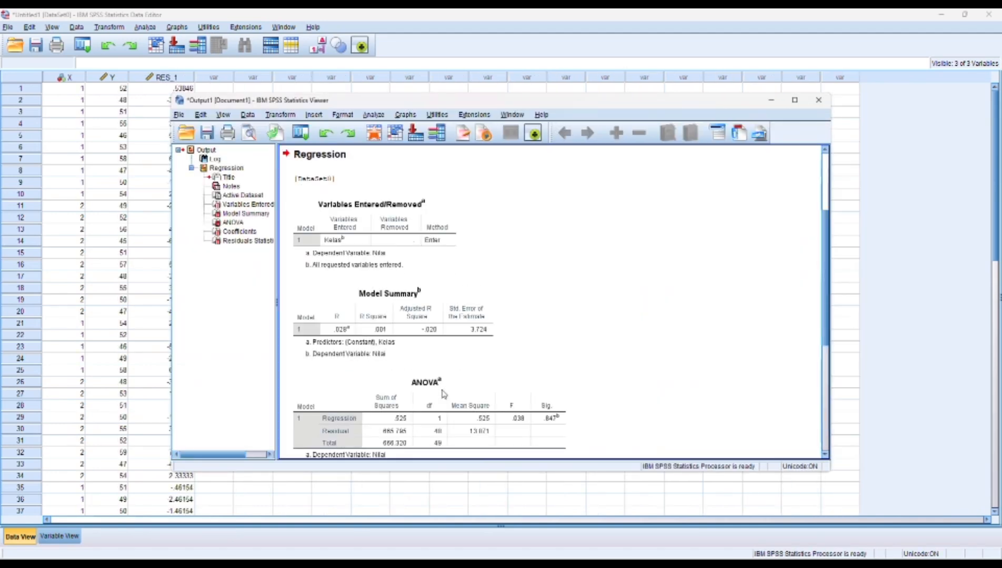
Review the regression output tables, and close the output viewer without saving its contents.
scroll(474, 381, down, 3)
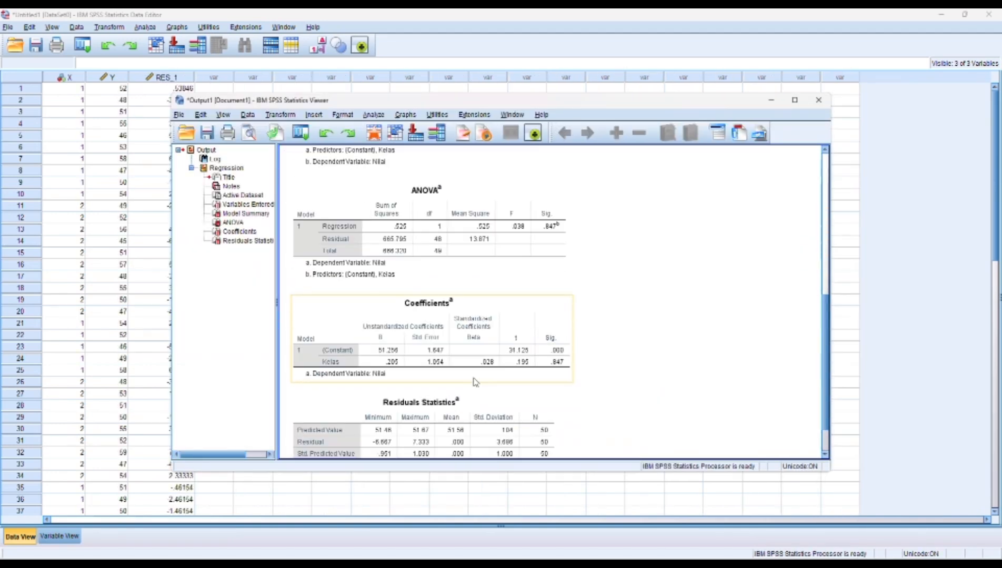
scroll(474, 381, down, 1)
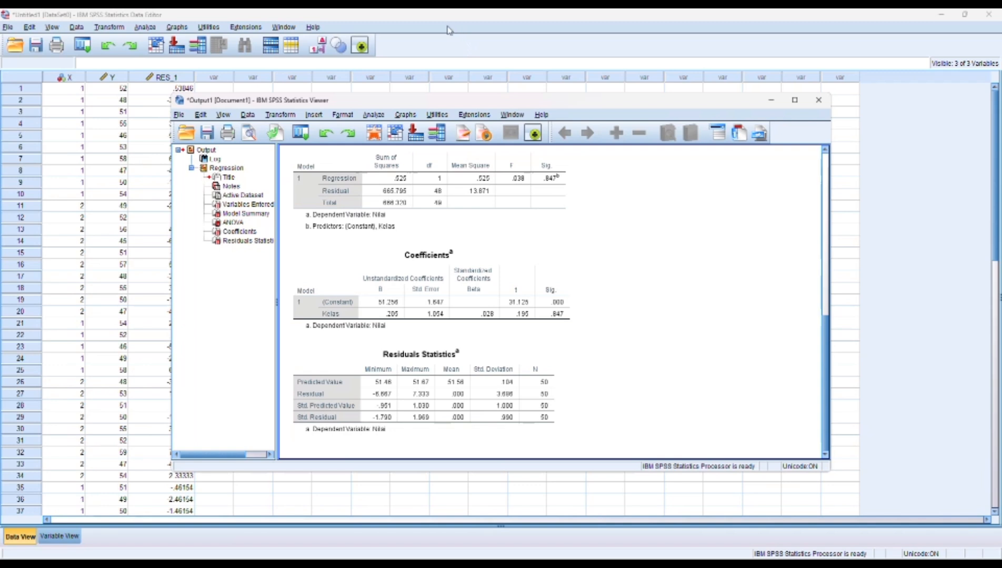
scroll(472, 188, up, 3)
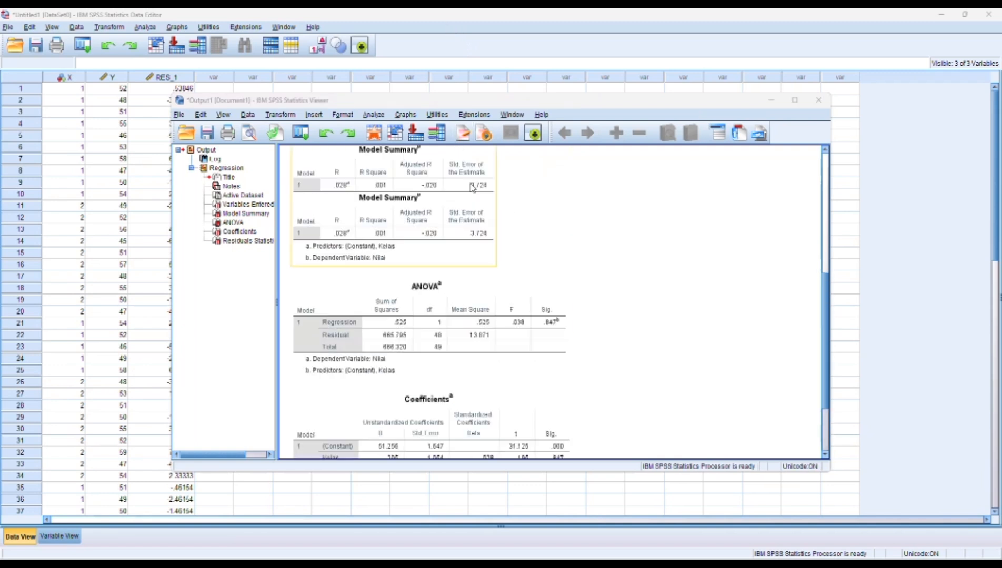
scroll(472, 188, up, 5)
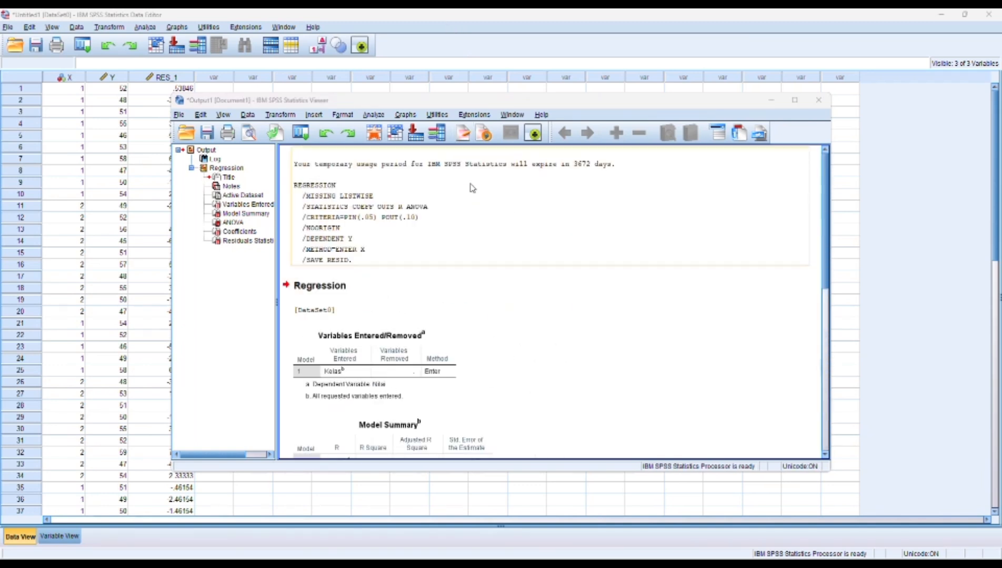
click(818, 100)
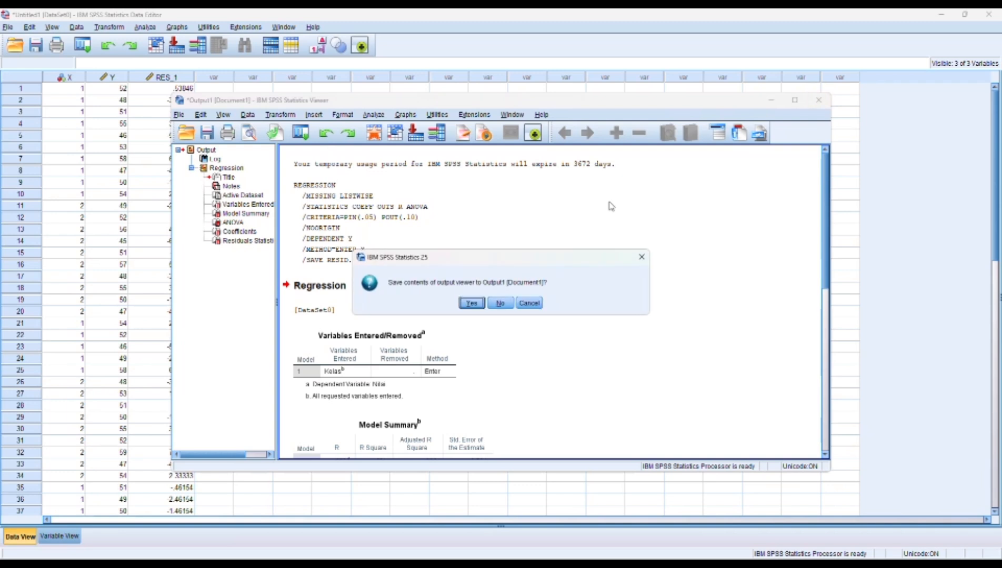
click(446, 29)
click(498, 304)
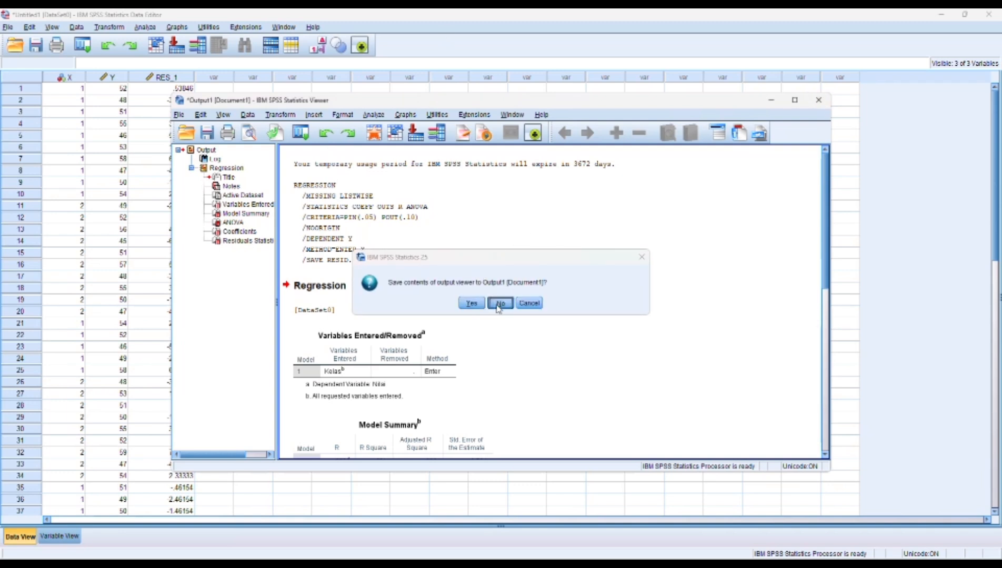
Run a legacy one-sample Kolmogorov-Smirnov test on the unstandardized residuals against the Normal distribution.
click(144, 27)
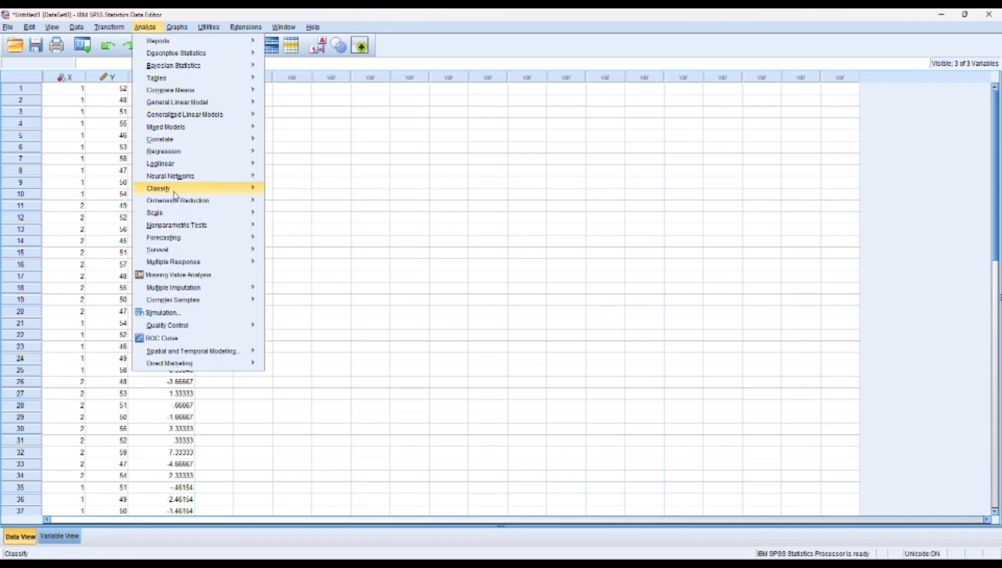
mouse_move(171, 230)
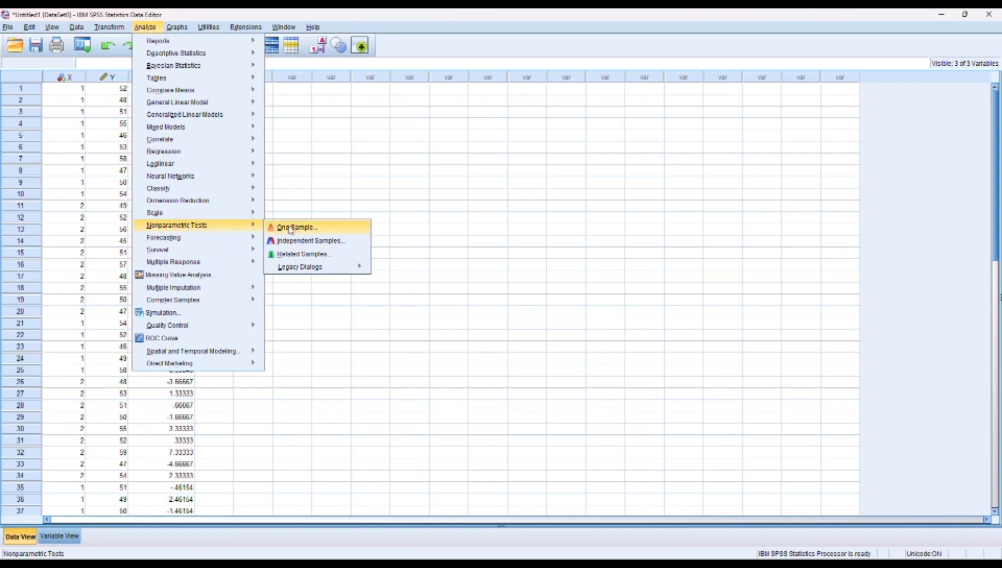
mouse_move(322, 270)
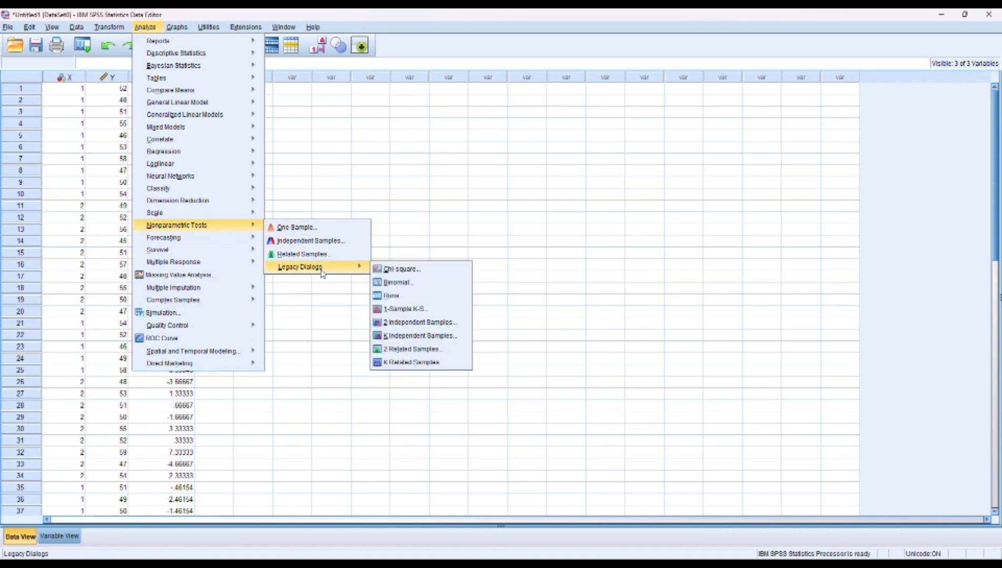
click(398, 311)
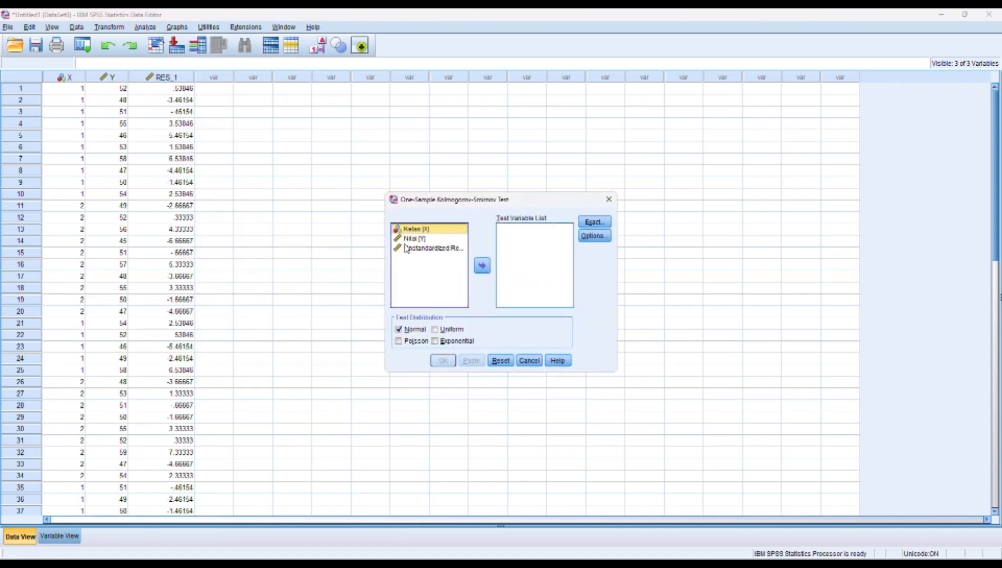
click(432, 253)
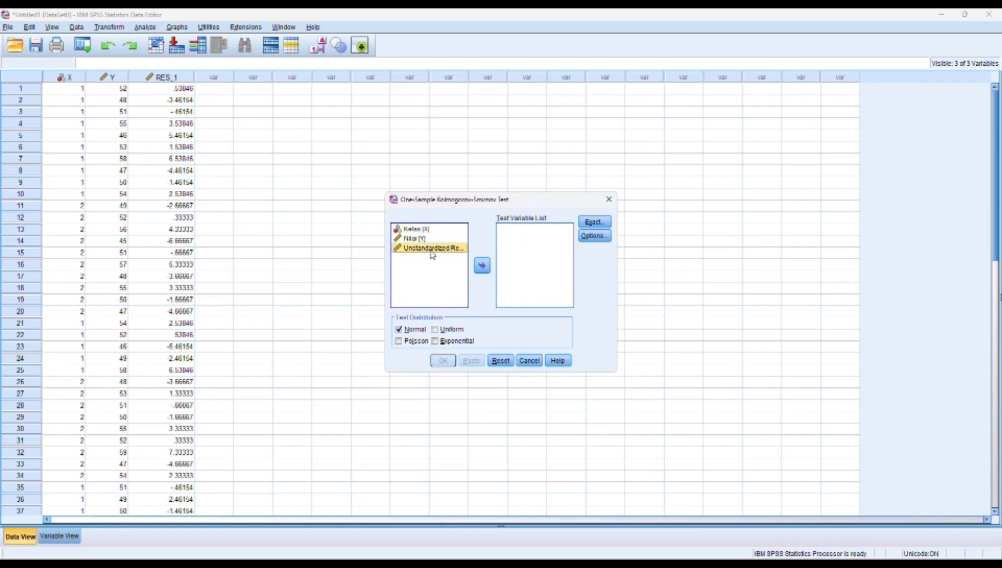
click(481, 267)
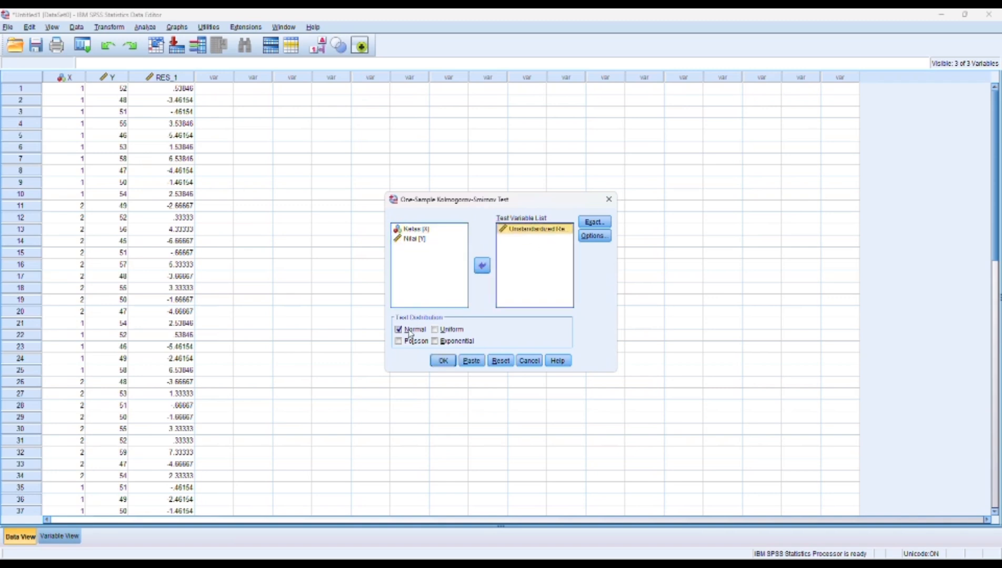
click(443, 361)
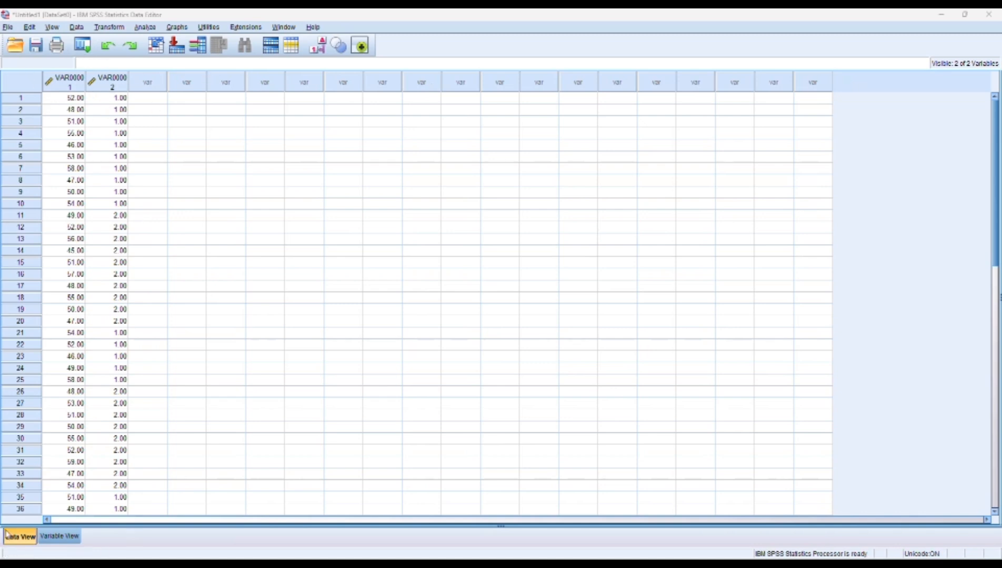
Rename the first variable as HASIL and the second variable as KELAS.
click(54, 536)
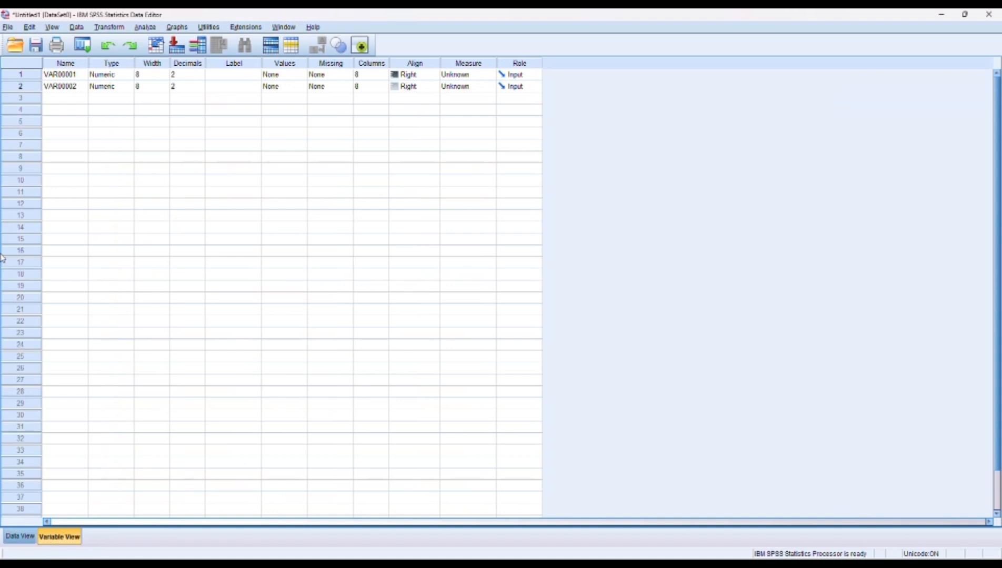
click(84, 74)
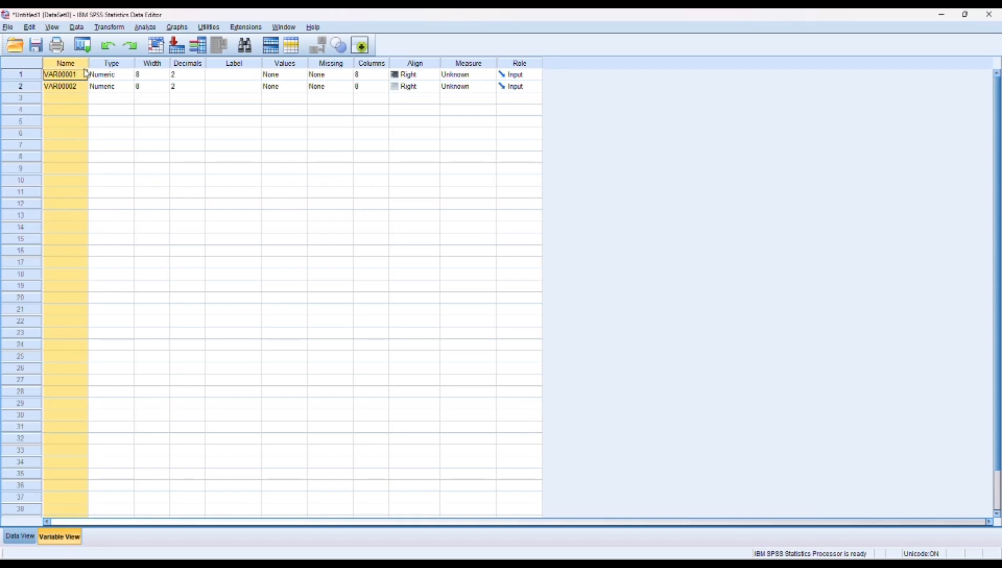
key(BackSpace)
text(HASIL)
key(Return)
key(BackSpace)
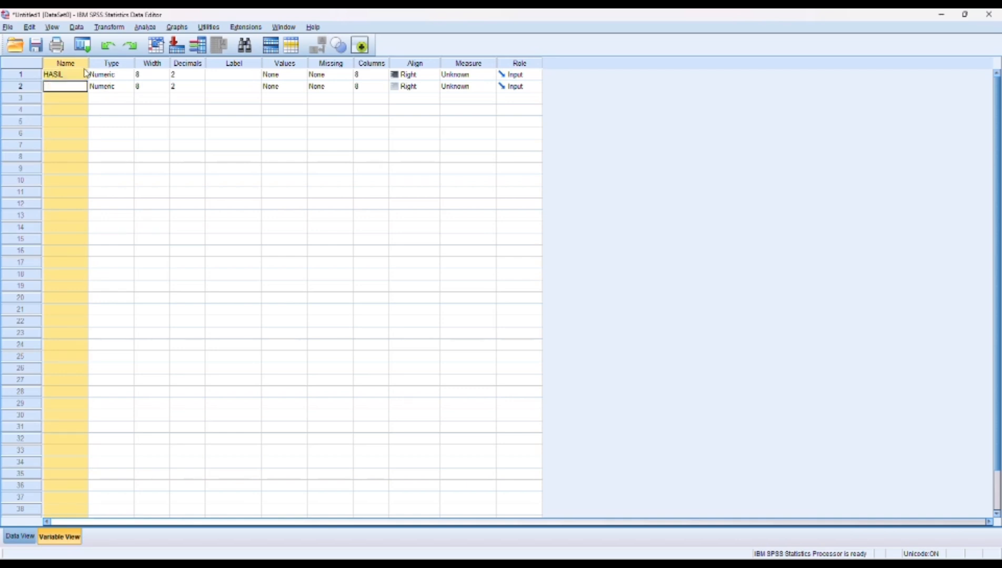
text(KELAS)
Set the decimals of both HASIL and KELAS to 0.
click(184, 74)
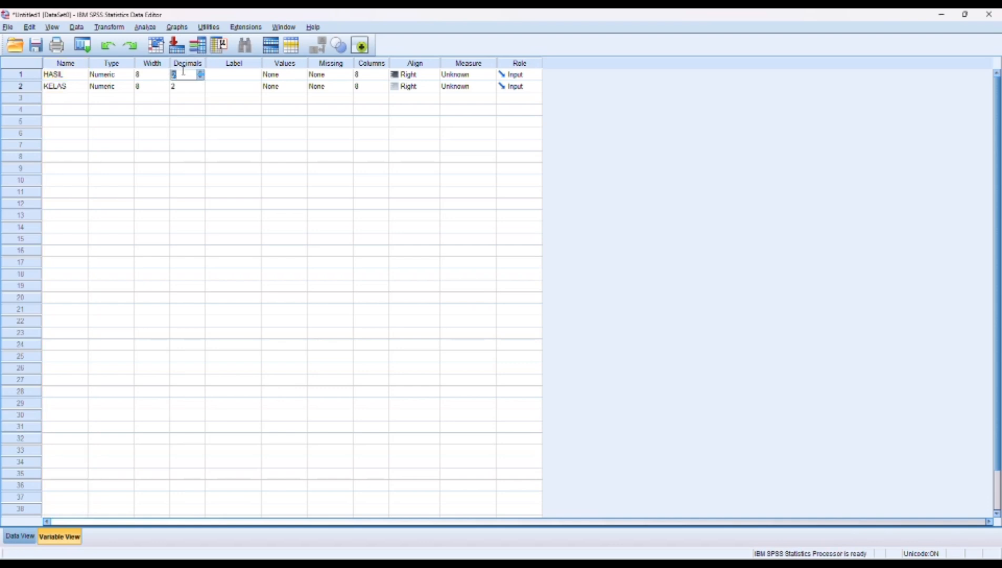
text(0)
key(Tab)
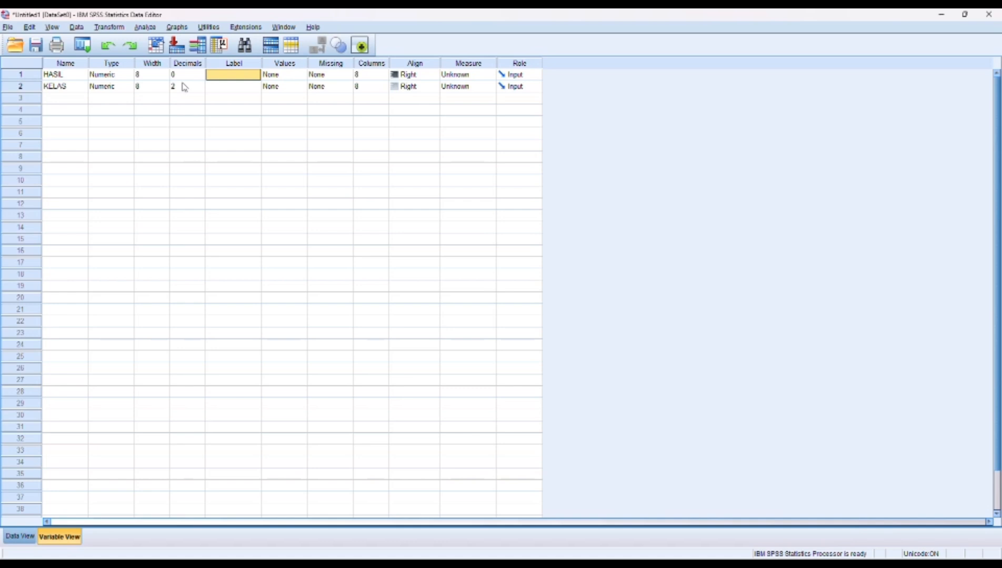
click(184, 87)
text(0)
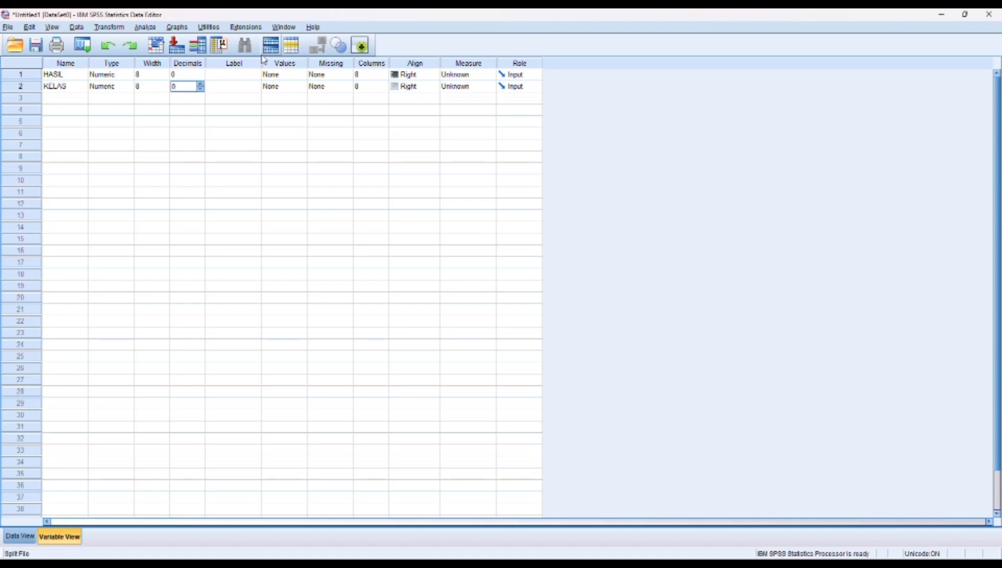
Label variable HASIL as Nilai and variable KELAS as Kelas.
click(246, 77)
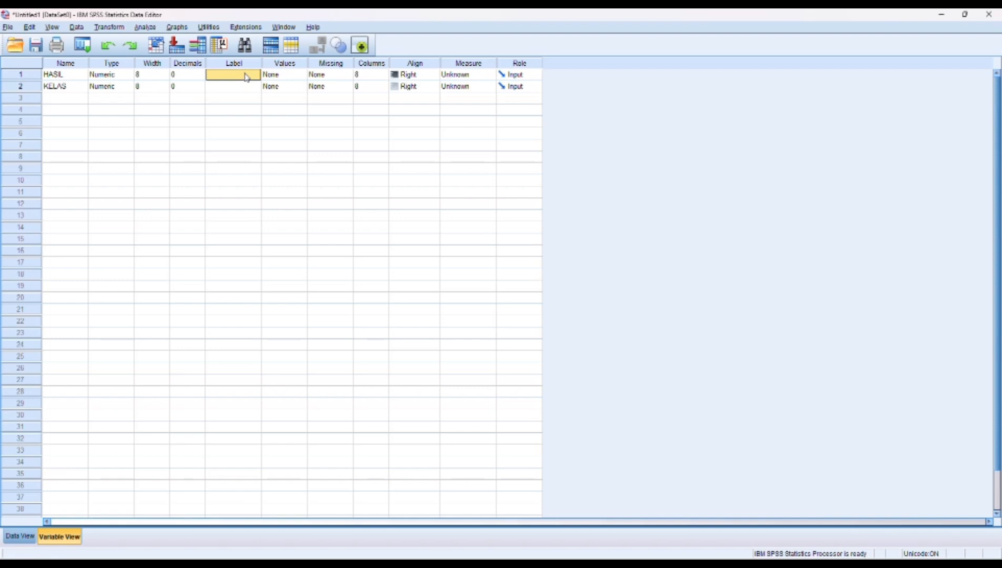
text(Nilai)
click(227, 88)
double_click(227, 88)
text(Kelas)
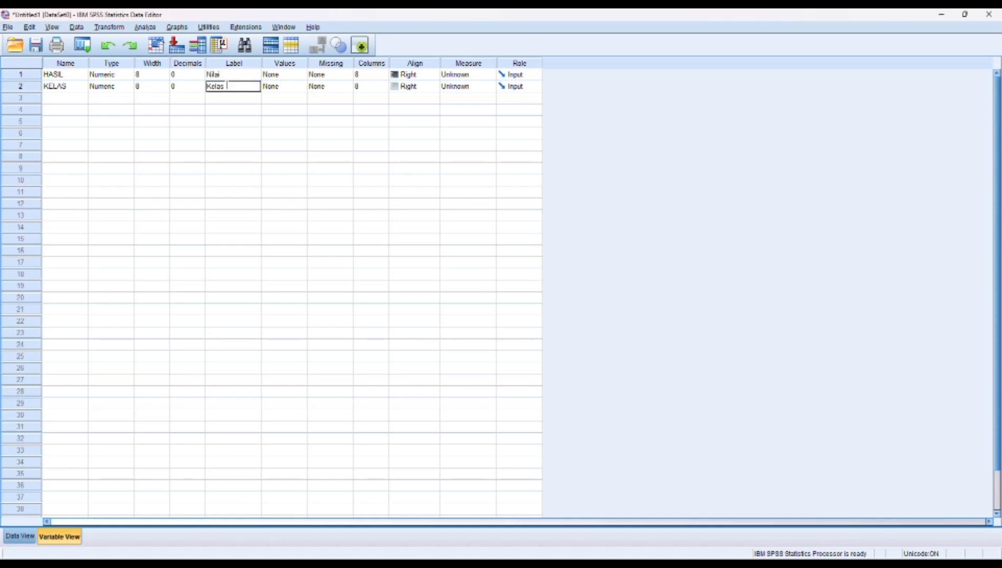
Define value labels for KELAS with 1 as Kelas A and 2 as Kelas B.
click(288, 90)
click(301, 87)
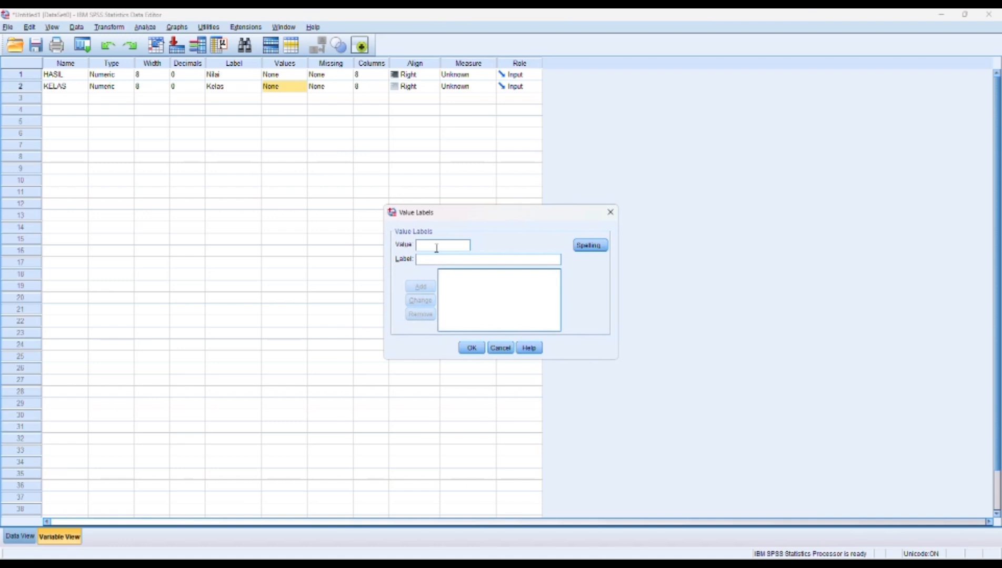
text(1)
click(428, 259)
text(Kelas A)
click(421, 287)
text(2)
click(423, 261)
text(Kelas B)
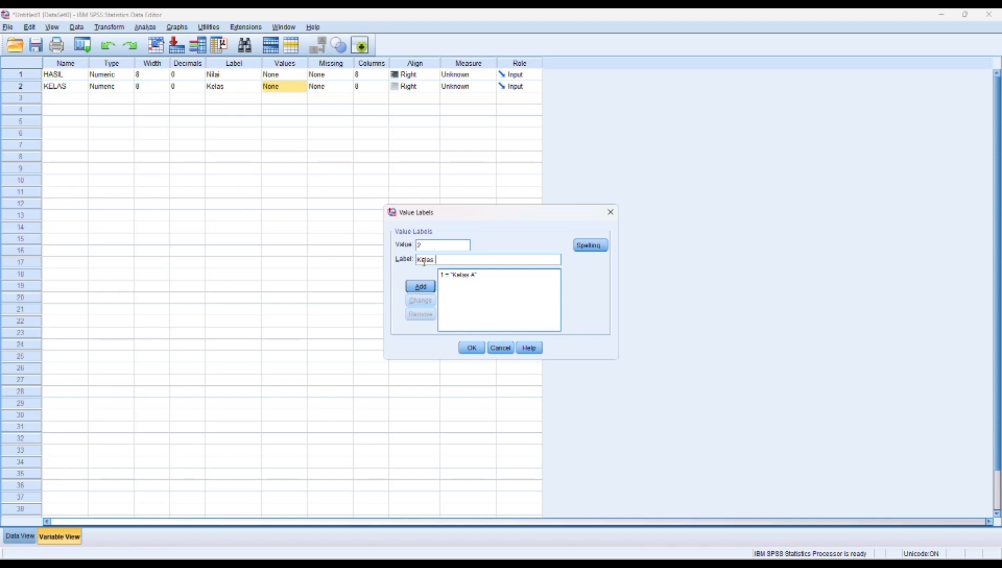
click(420, 287)
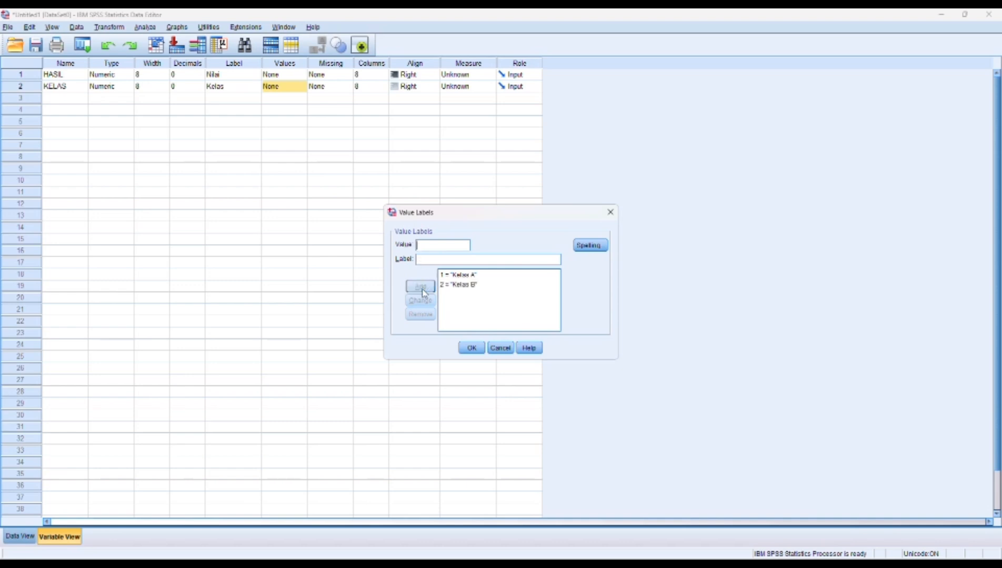
click(460, 351)
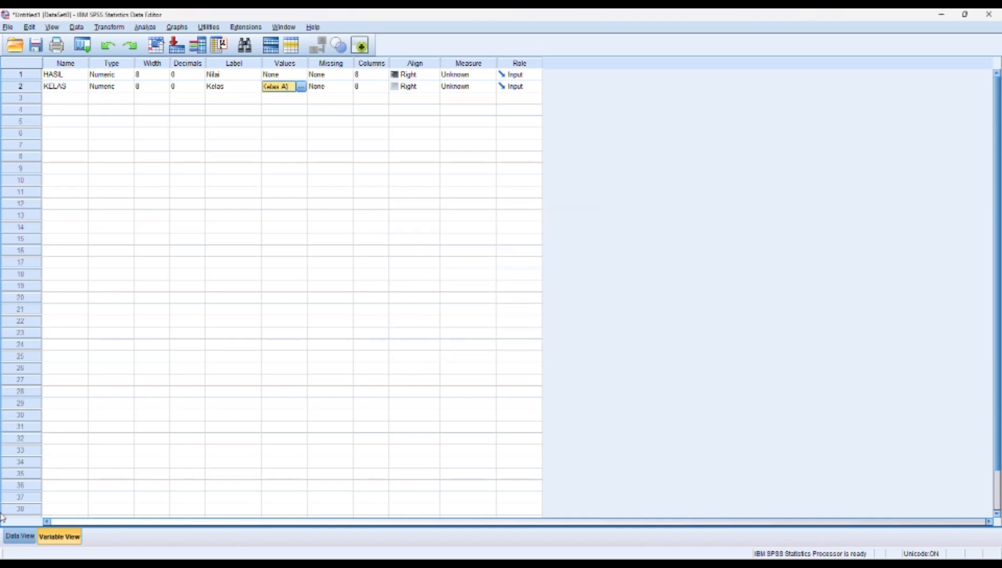
Set up an Explore analysis with Nilai [HASIL] as the dependent variable and Kelas [KELAS] as the factor.
click(20, 537)
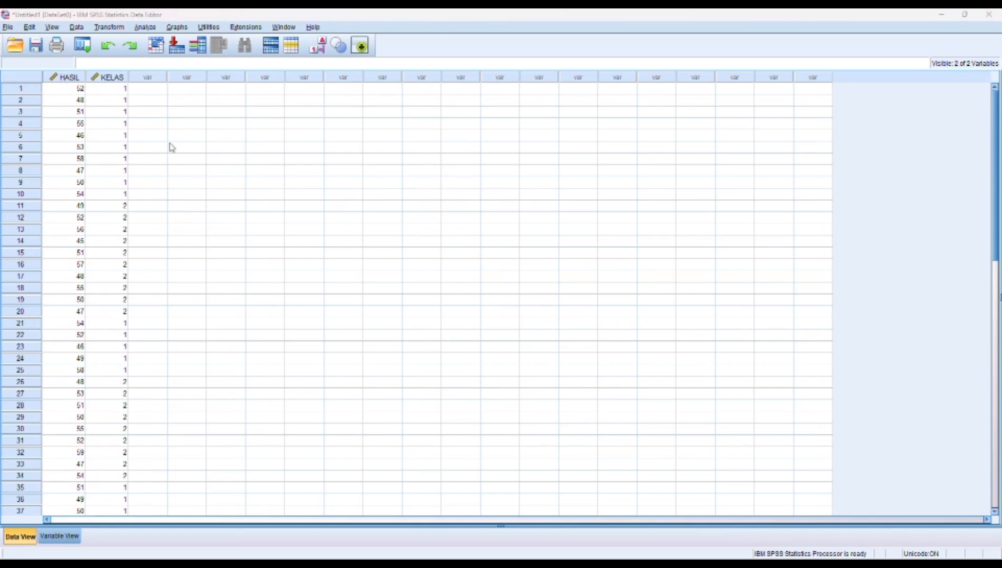
click(153, 28)
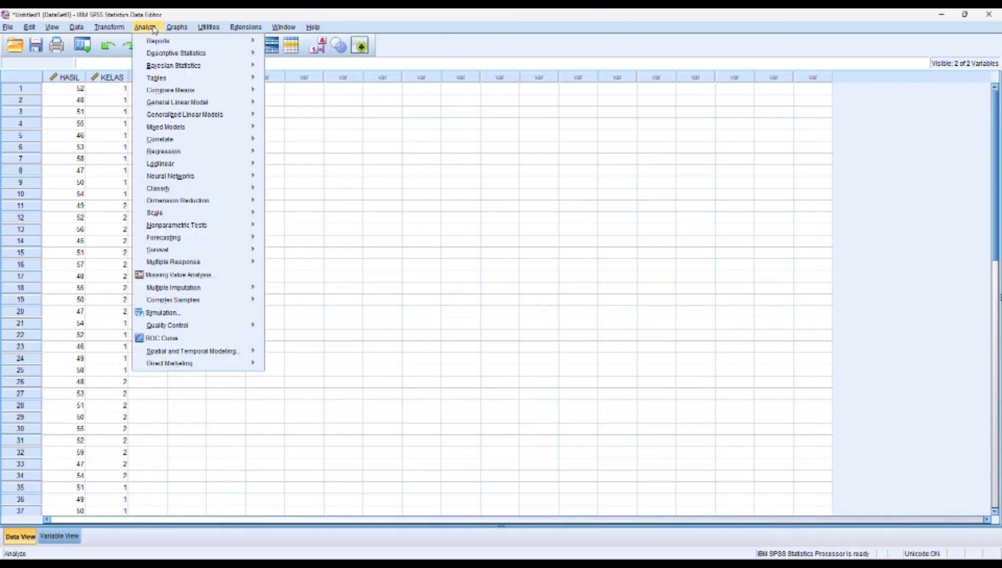
mouse_move(162, 52)
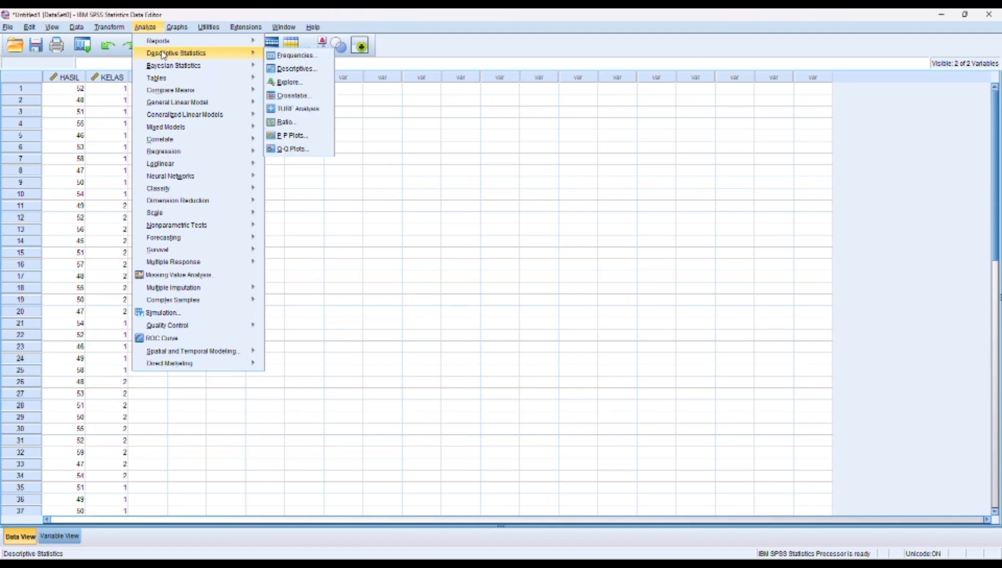
click(279, 84)
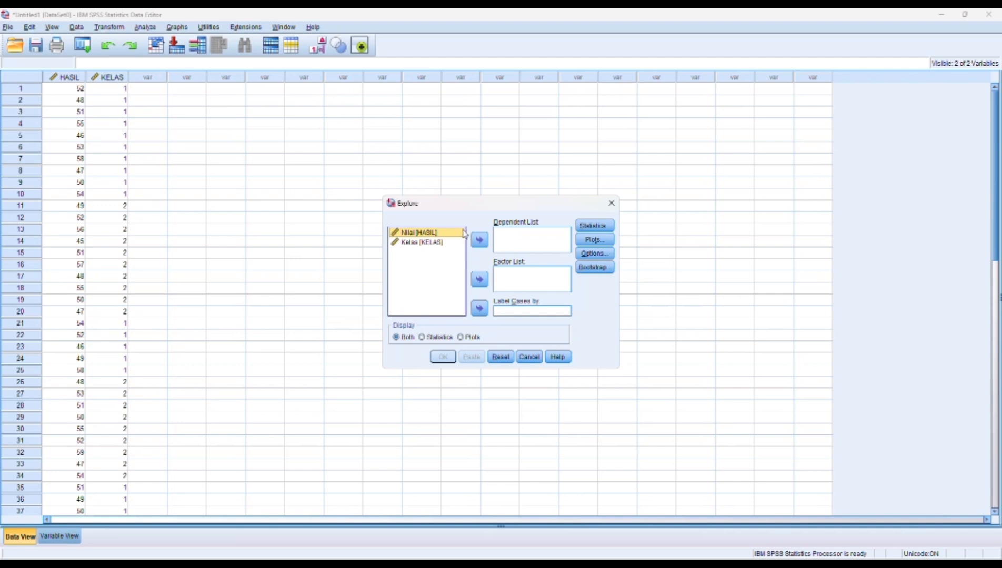
click(479, 240)
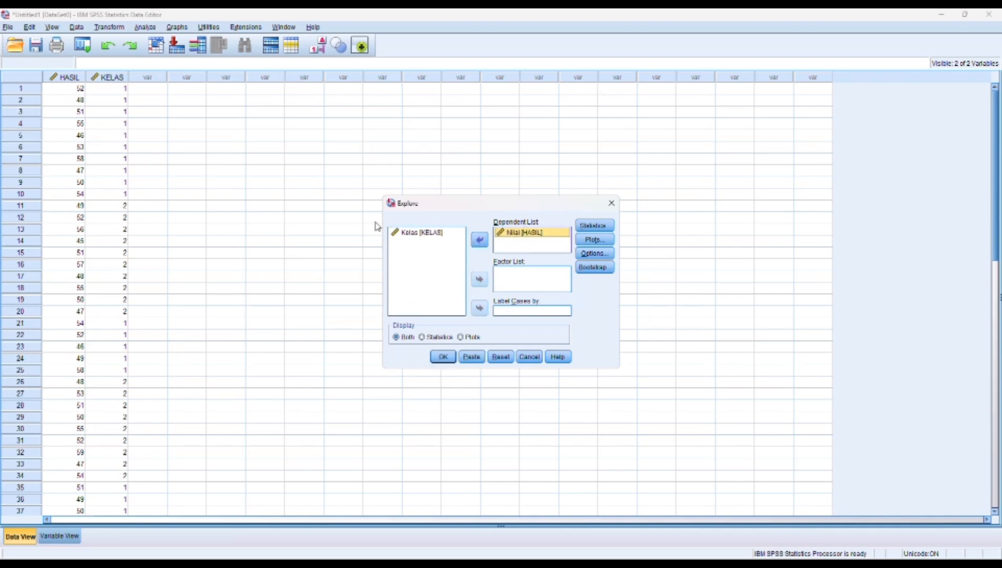
click(414, 235)
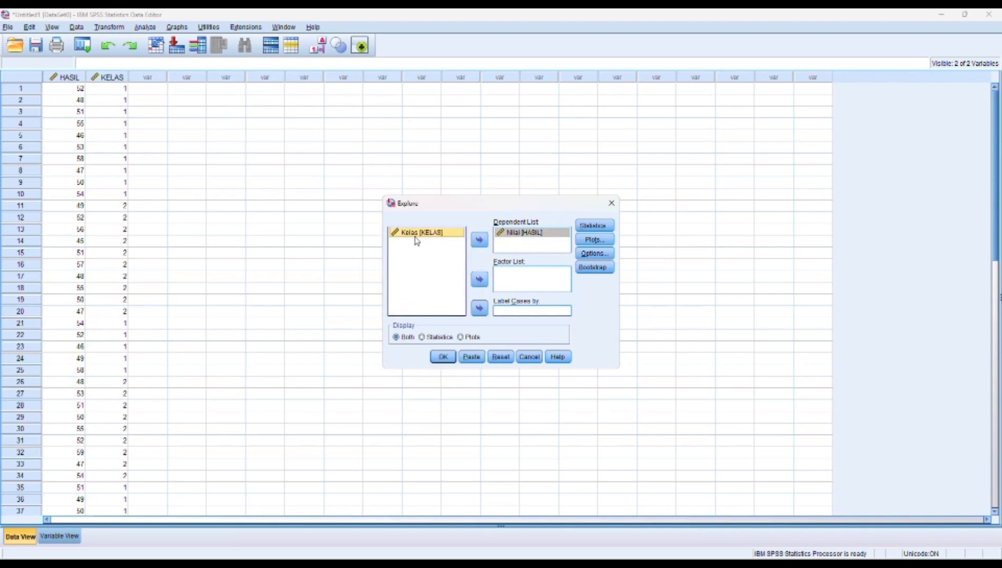
click(478, 281)
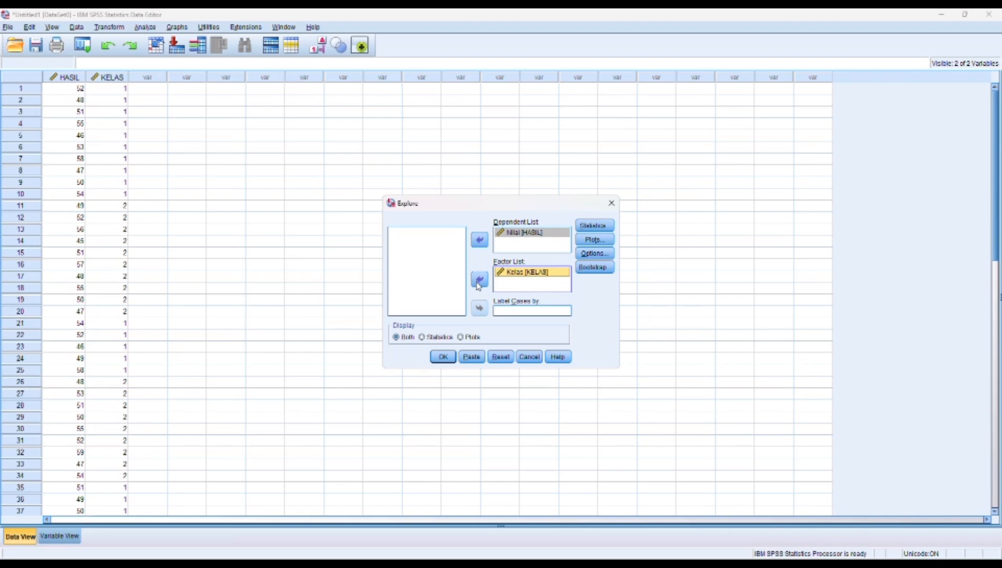
Set the Explore plots' spread vs. level with Levene test option to Power estimation.
click(584, 240)
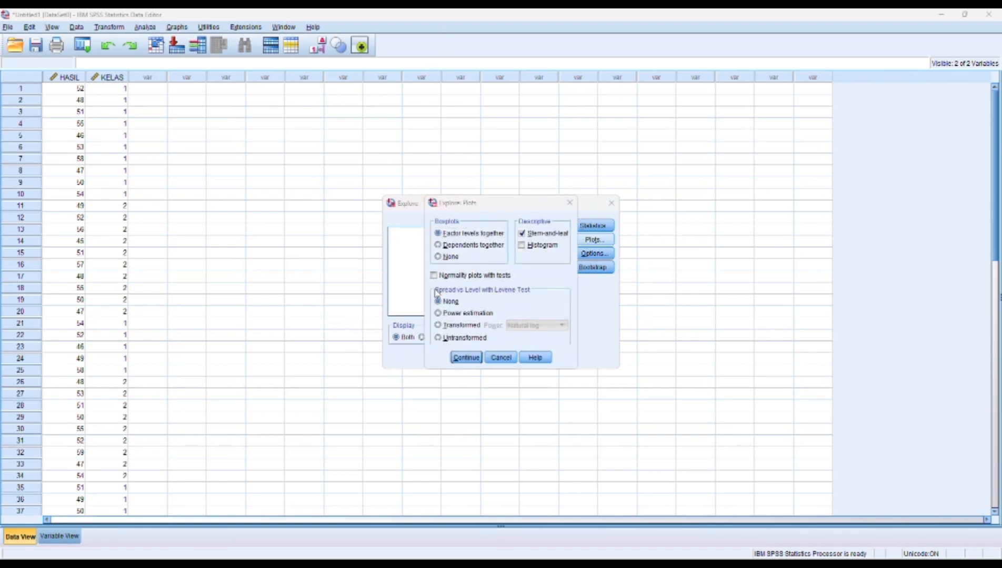
click(438, 315)
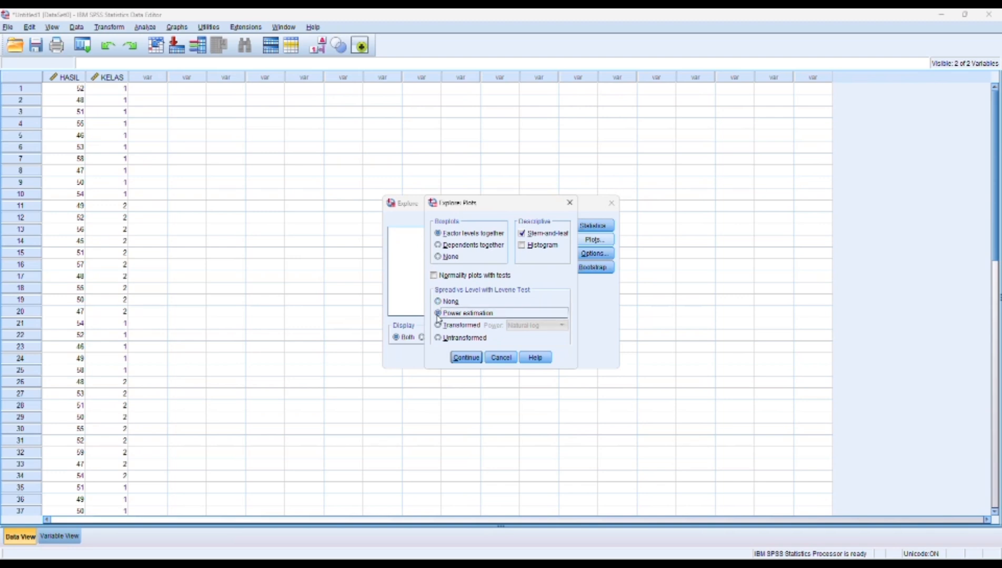
click(465, 357)
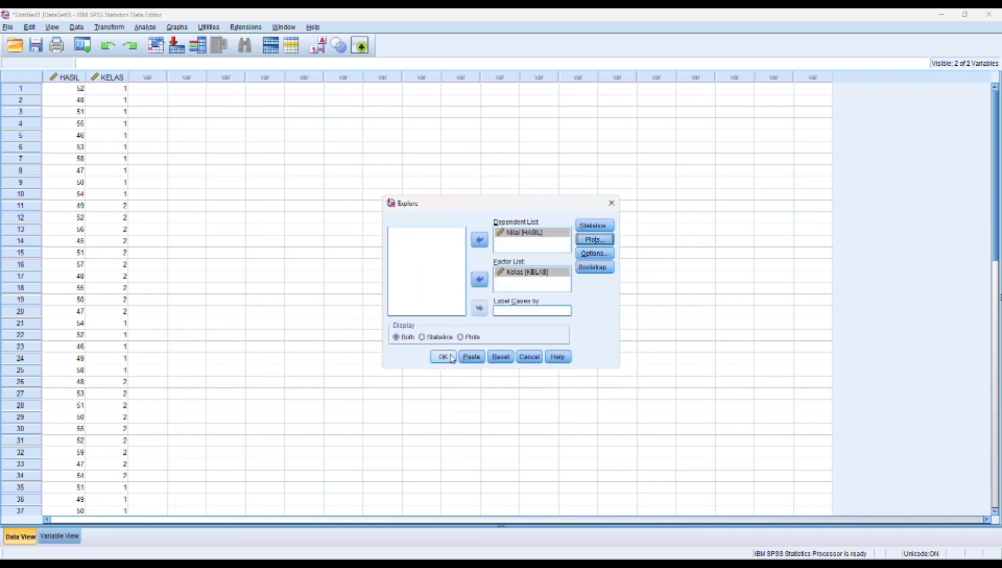
Run the Explore analysis and skim its output through the stem-and-leaf plots.
click(443, 357)
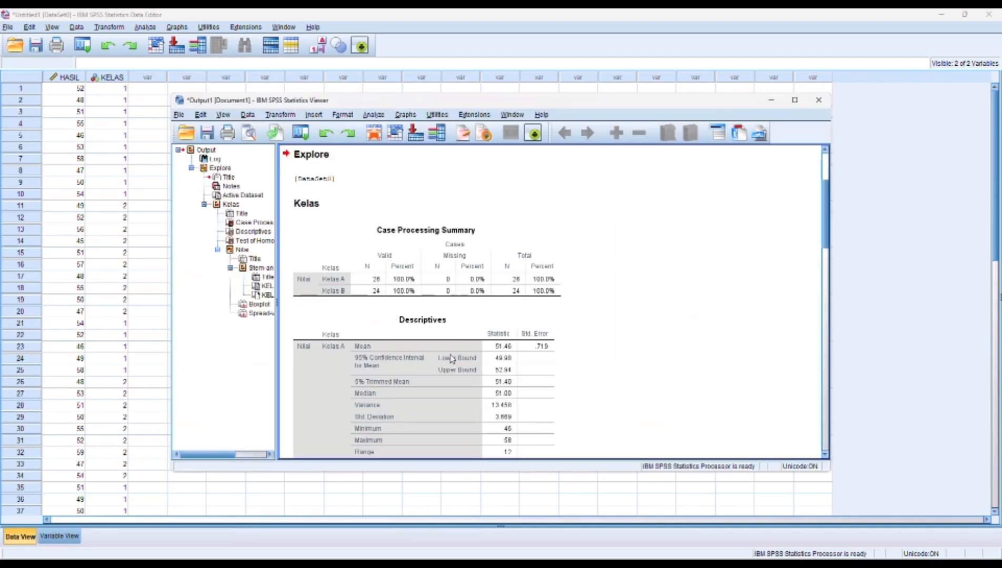
scroll(465, 262, down, 5)
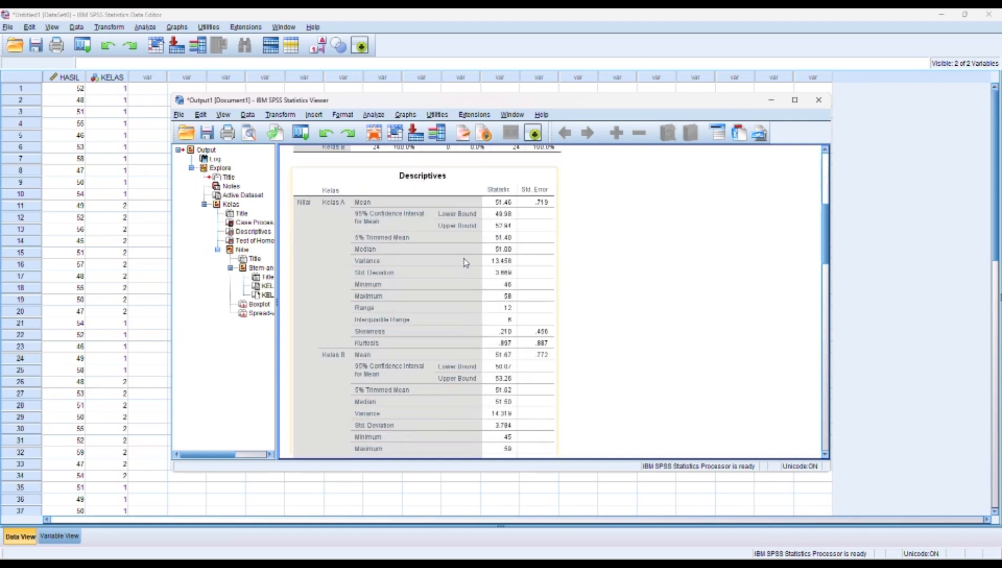
scroll(465, 261, down, 5)
scroll(465, 261, down, 5)
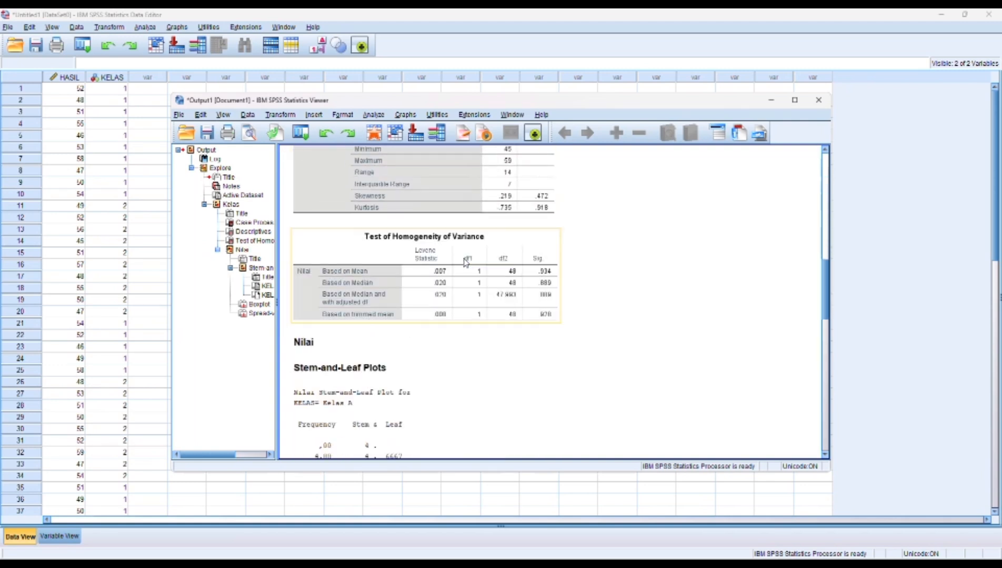
scroll(465, 261, down, 15)
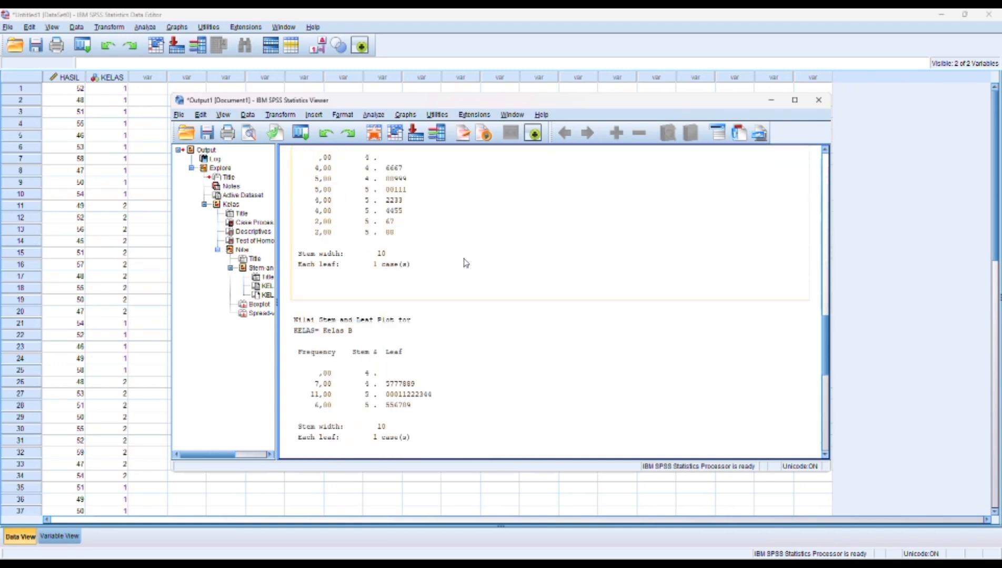
scroll(466, 262, down, 2)
scroll(465, 262, up, 20)
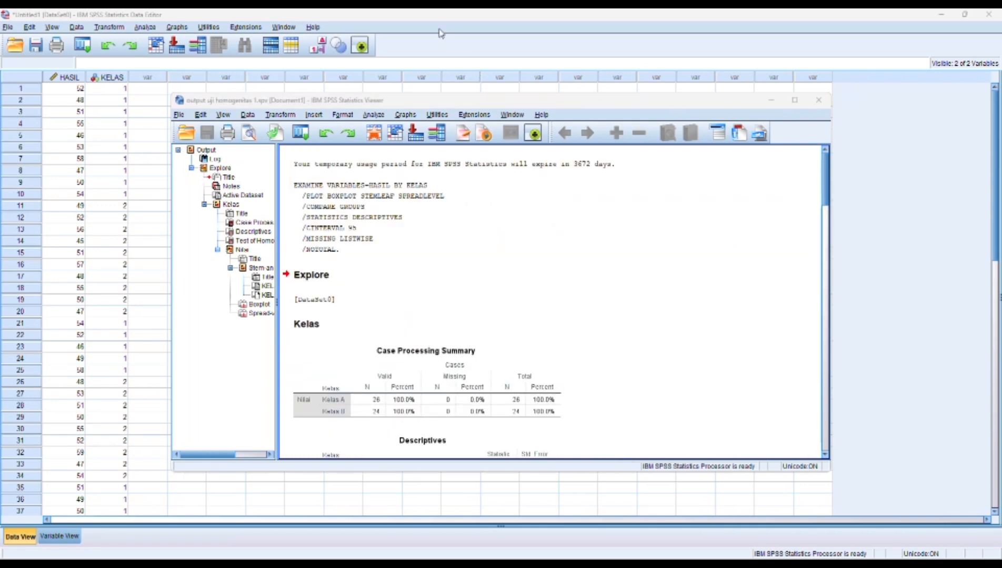
Examine the Descriptives table for Kelas A and Kelas B and the significance values in the Test of Homogeneity of Variance table.
scroll(441, 196, down, 4)
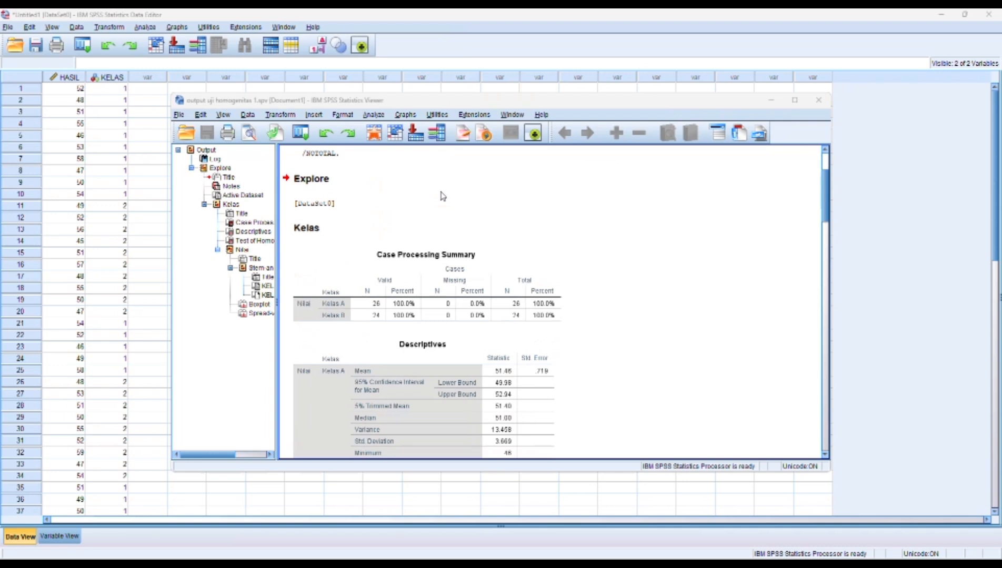
scroll(442, 196, down, 5)
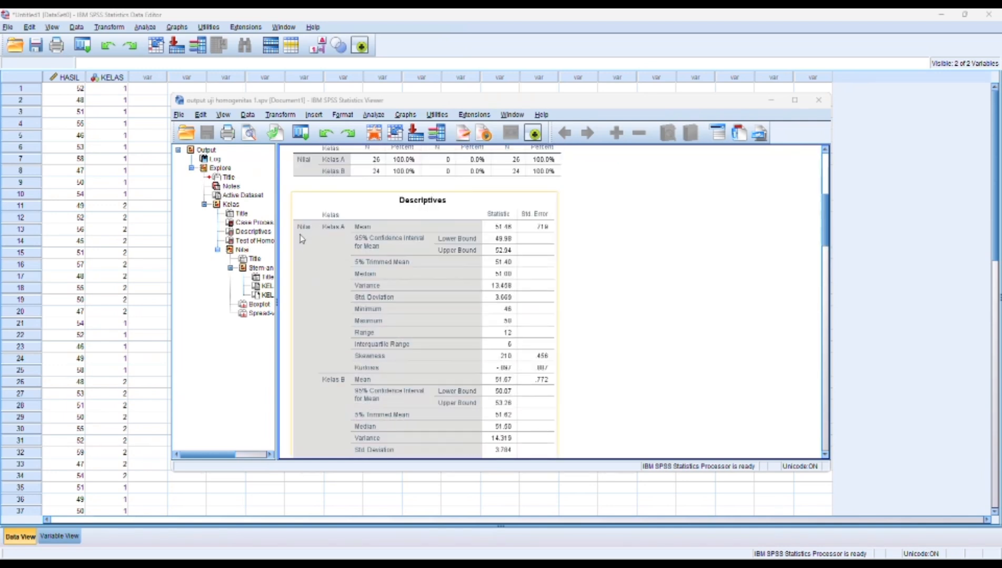
scroll(354, 377, down, 4)
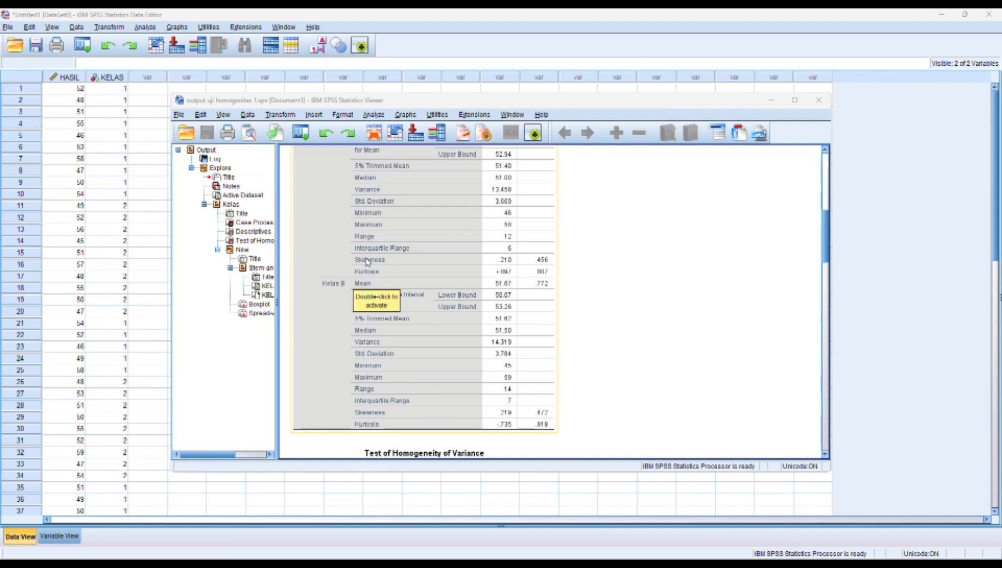
scroll(506, 227, up, 1)
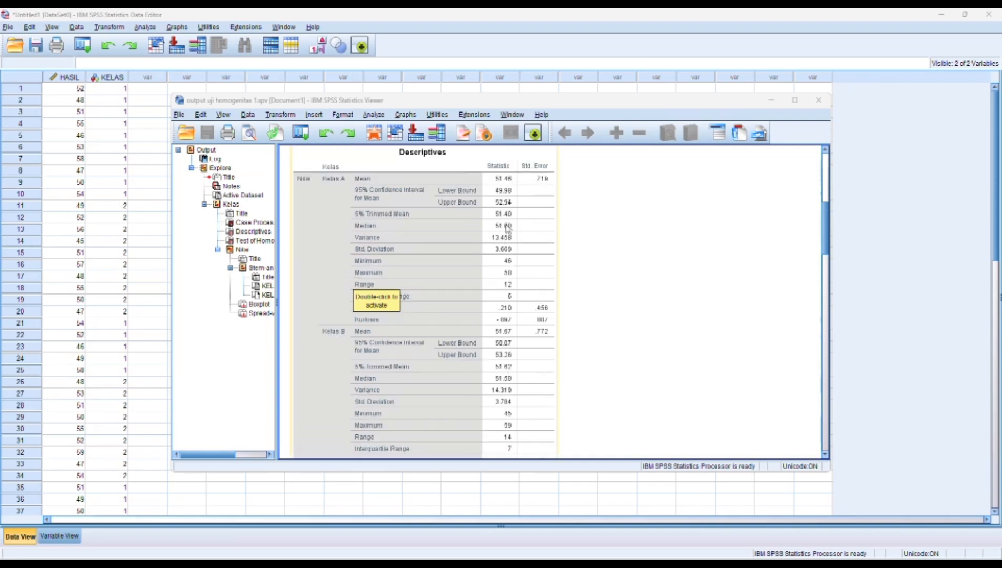
click(429, 315)
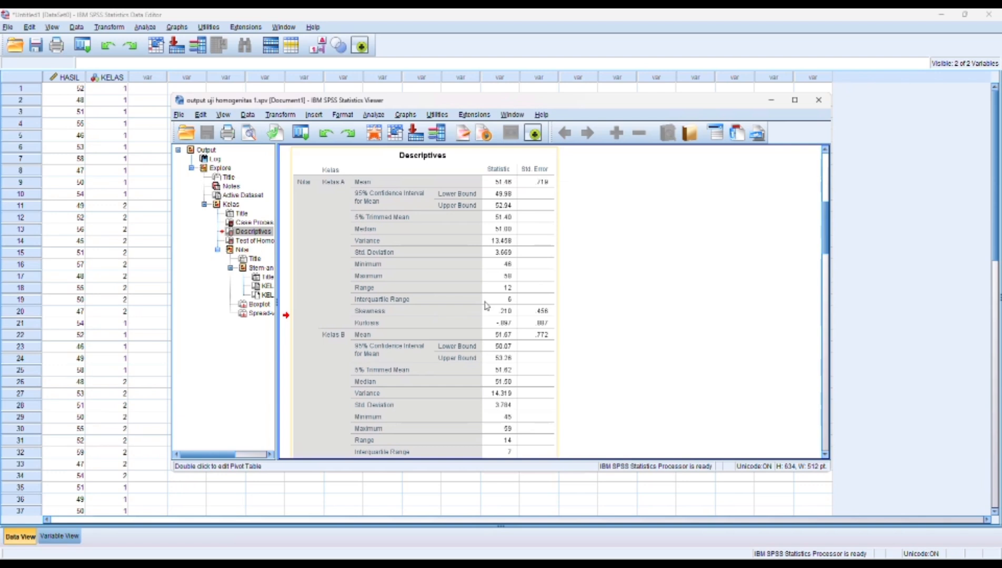
click(445, 32)
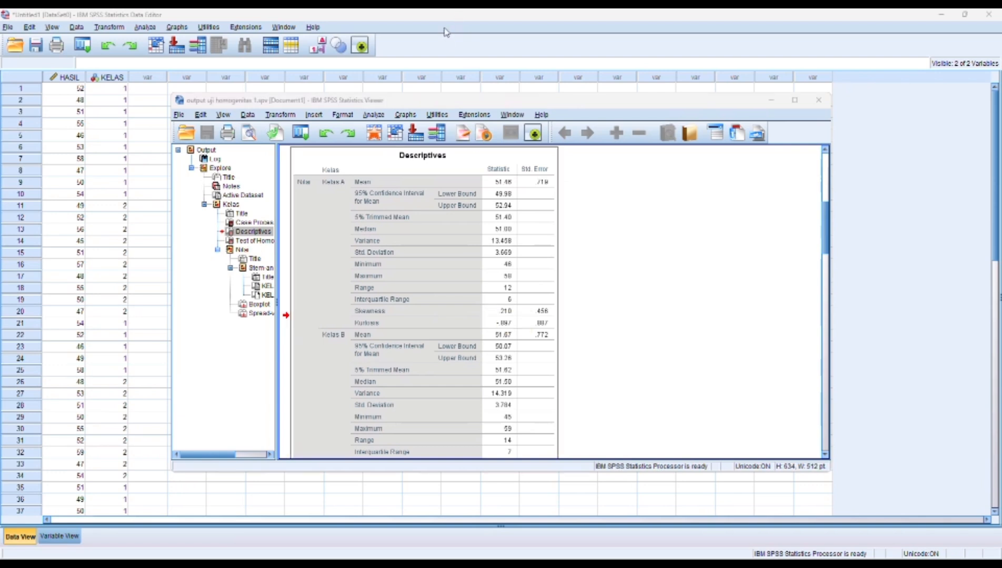
scroll(453, 240, down, 5)
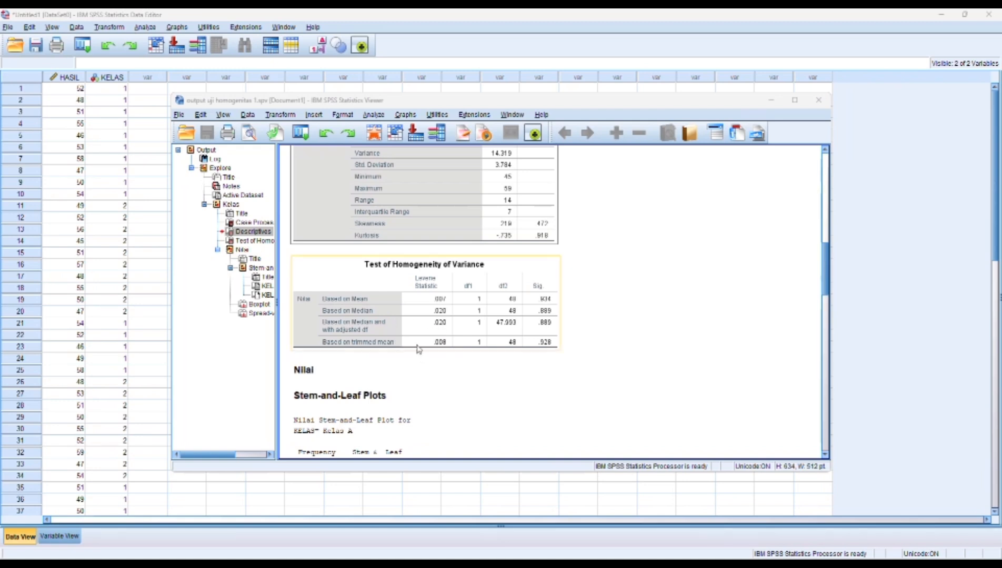
click(589, 343)
click(540, 344)
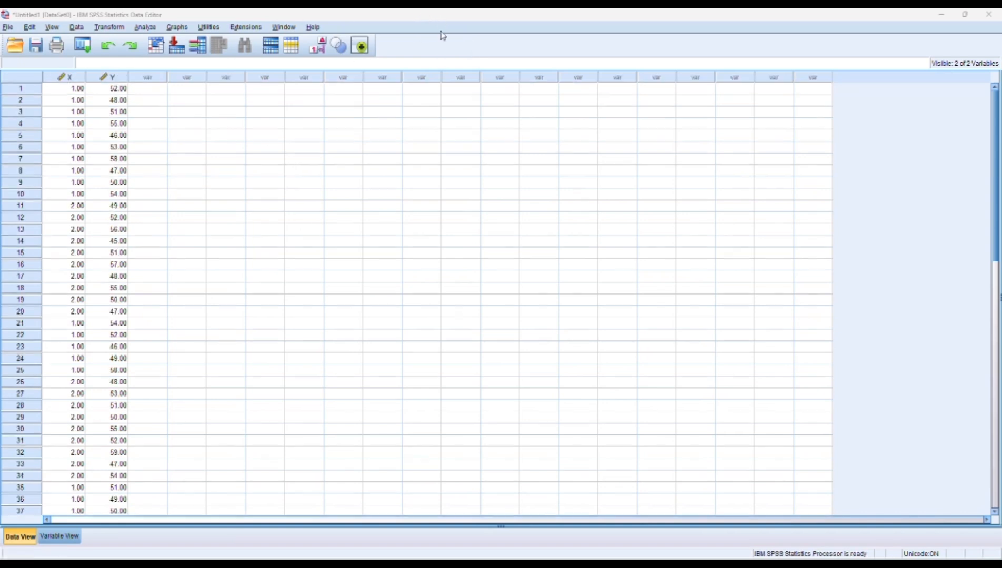
Rename variable X as Kelas and variable Y as Nilai.
click(59, 537)
click(63, 77)
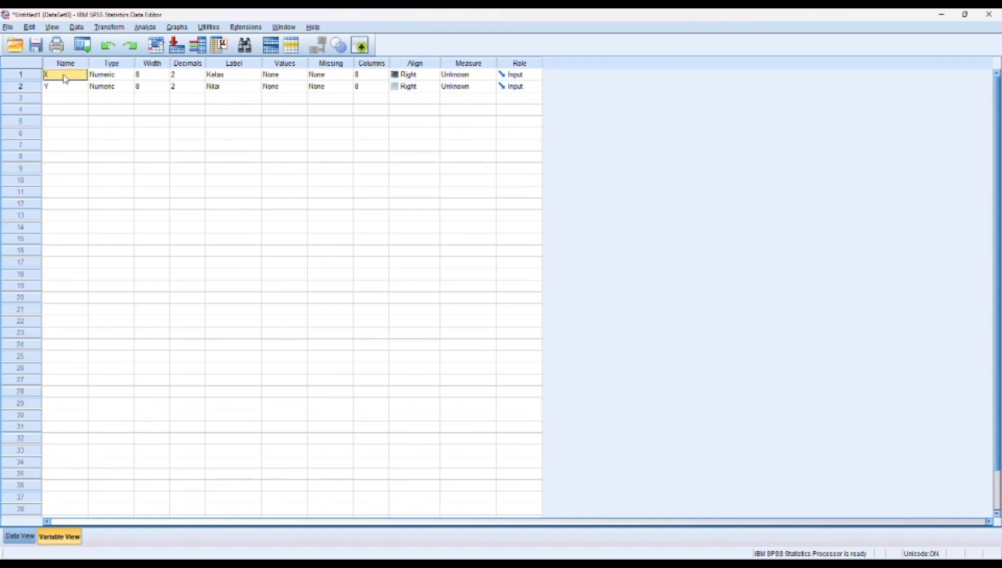
key(BackSpace)
text(Kelas)
key(Return)
key(BackSpace)
text(Nilai)
Set the decimals of both the Kelas and Nilai variables to 0.
click(193, 74)
text(0)
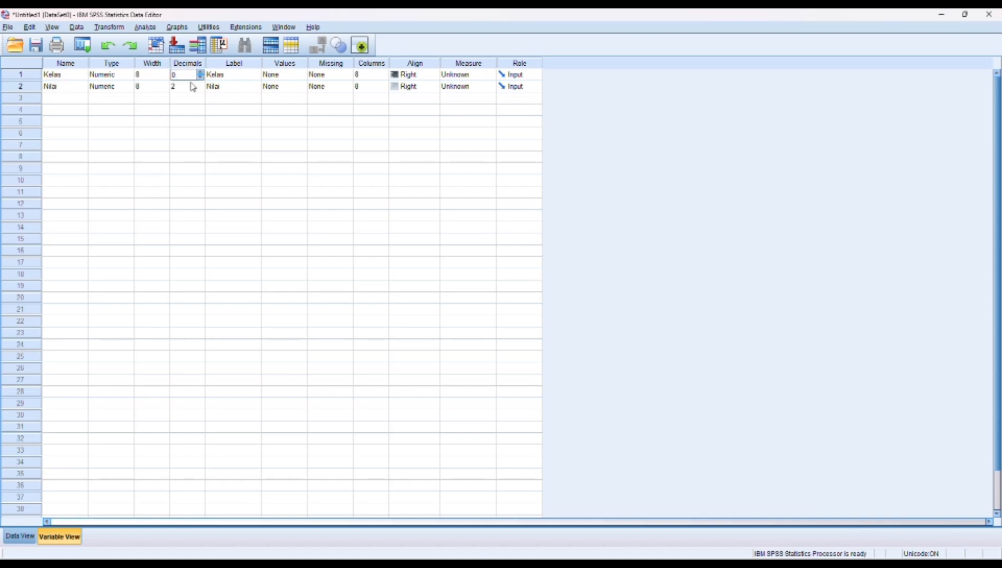
click(191, 85)
text(0)
Define value labels for the Kelas variable, labelling both 1 and 2 as Kelas.
click(292, 76)
click(302, 76)
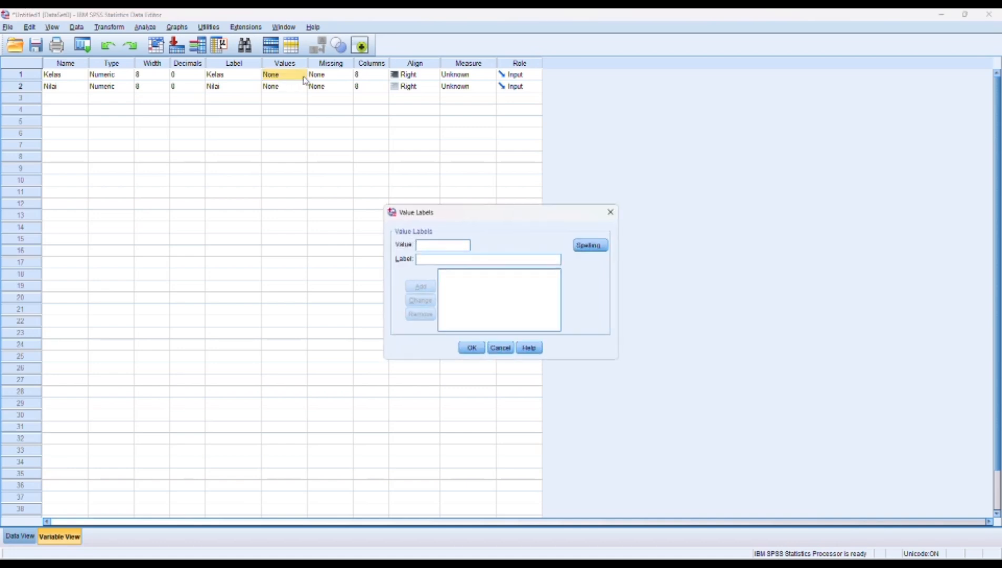
click(428, 248)
text(1)
click(455, 260)
text(Kelas)
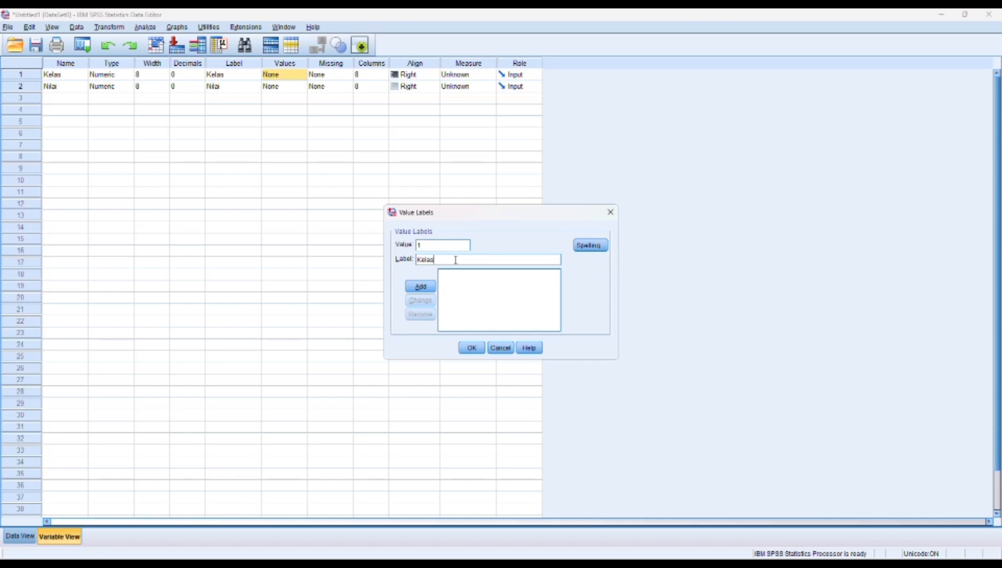
click(416, 285)
text(2)
click(463, 262)
text(Kelas)
click(420, 288)
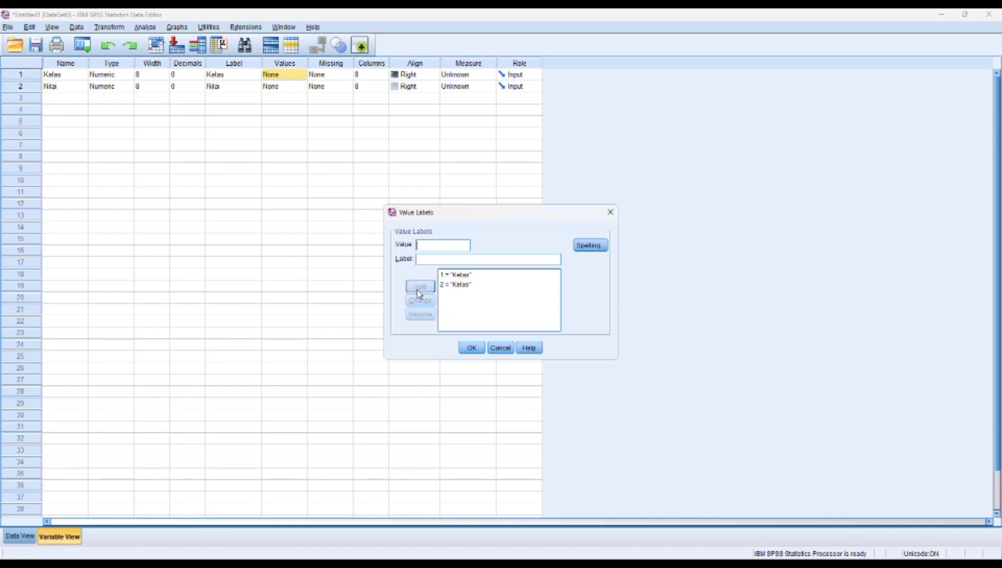
click(462, 349)
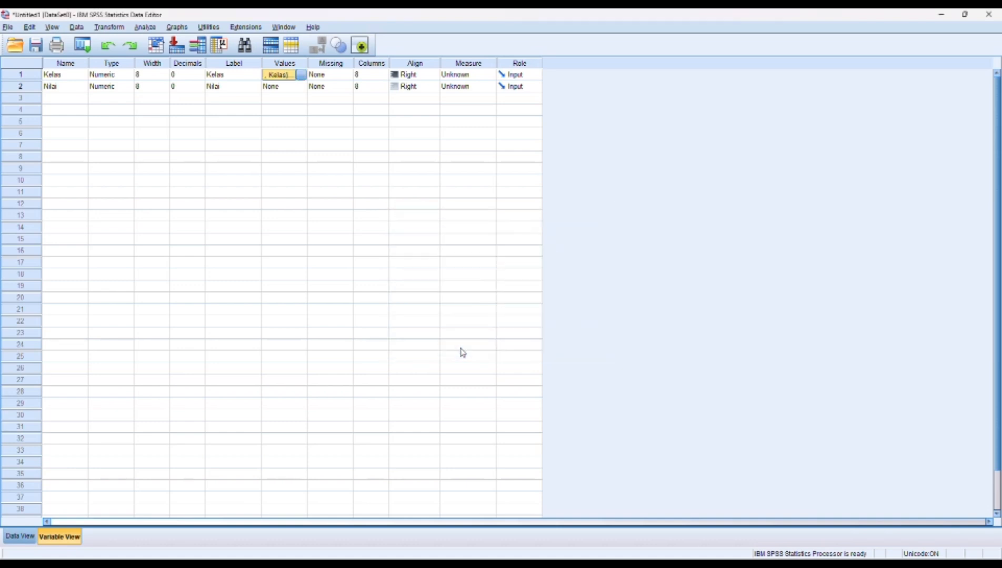
Set the measurement level of Kelas to Nominal and of Nilai to Scale.
click(447, 76)
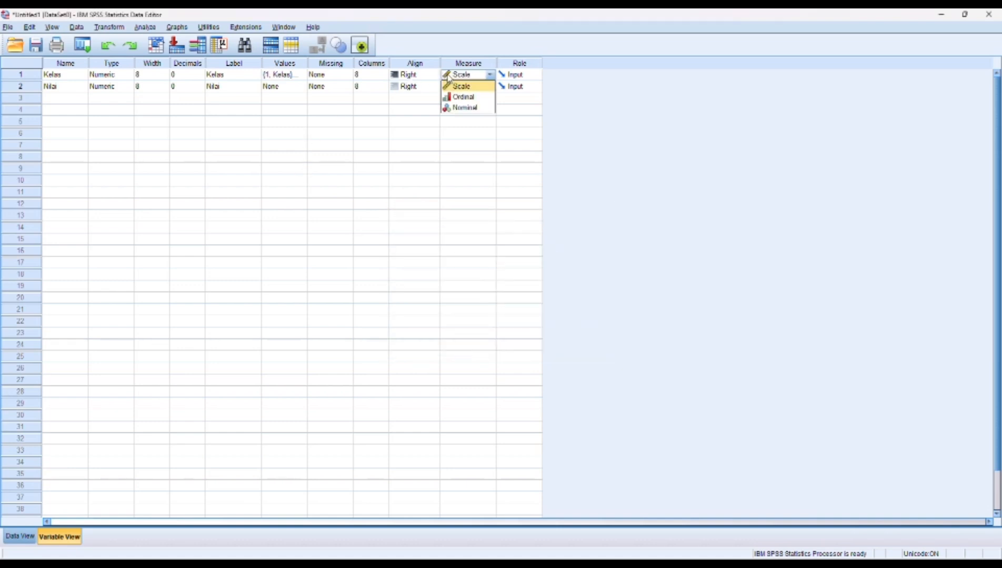
click(457, 108)
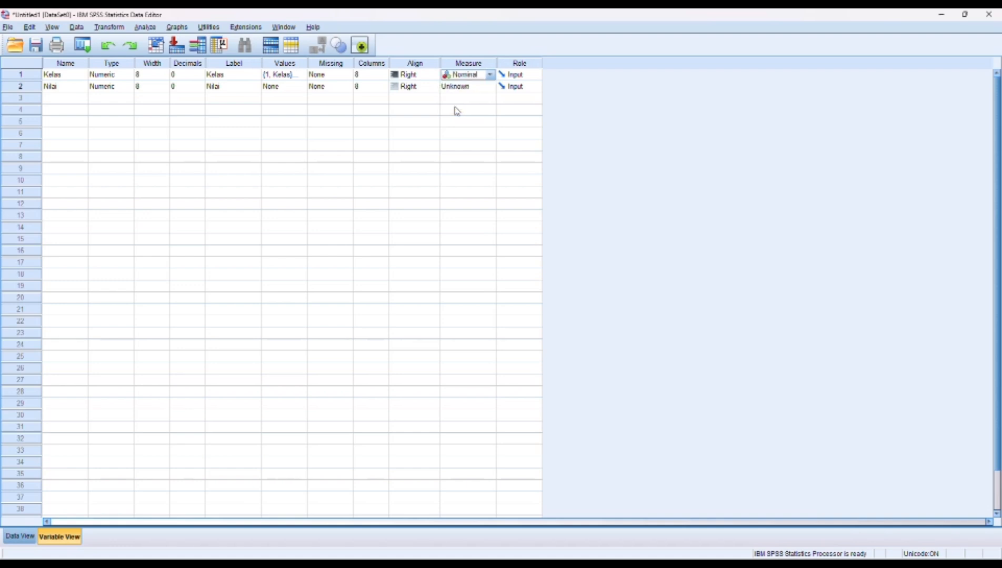
click(448, 87)
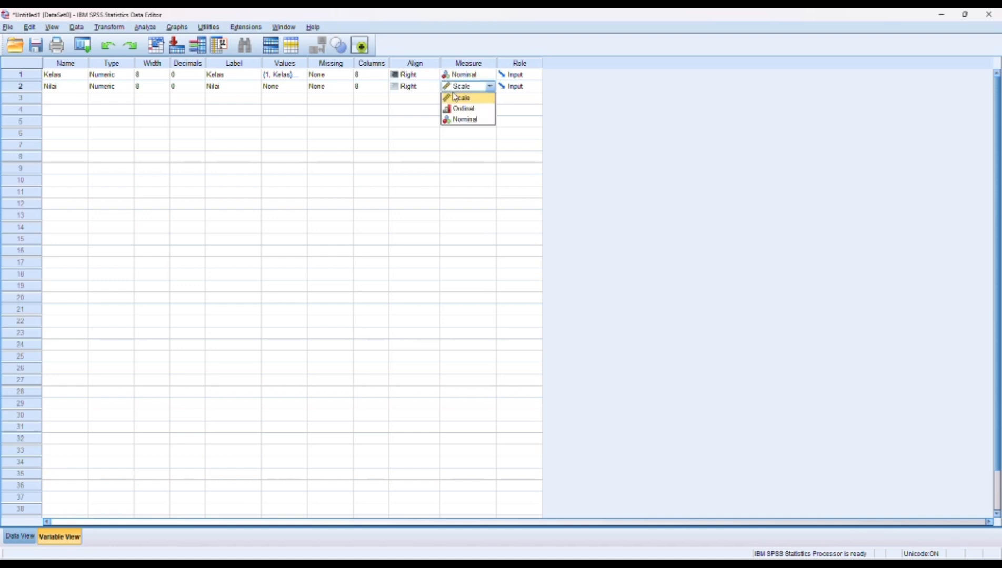
click(456, 99)
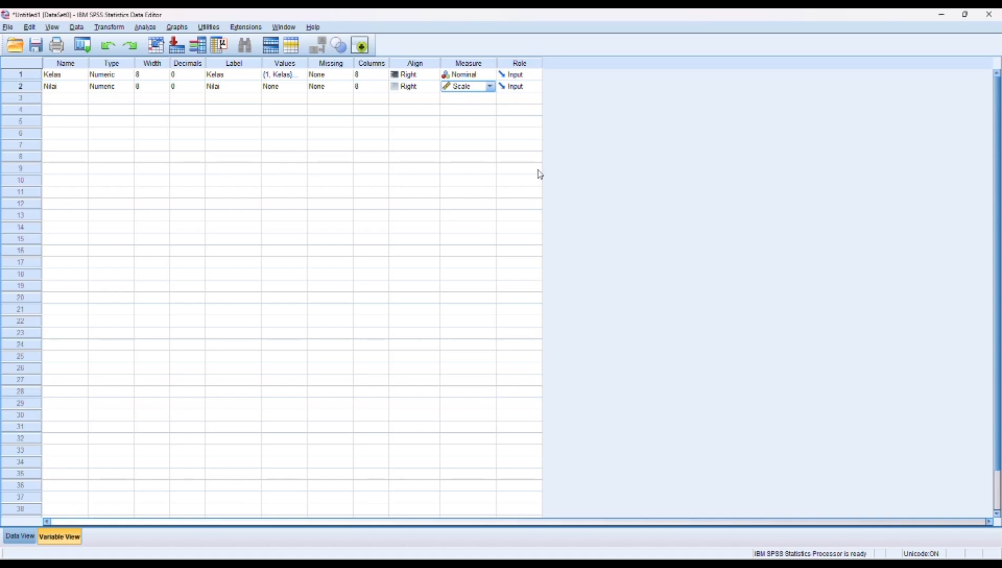
Run a One-Way ANOVA with Nilai as the dependent variable and Kelas as the factor.
key(ctrl+t)
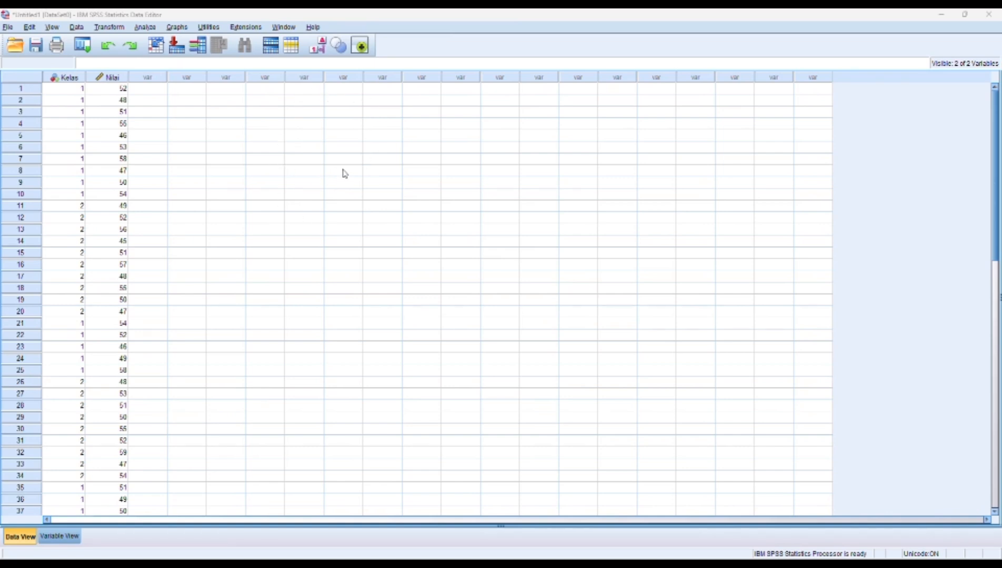
click(140, 27)
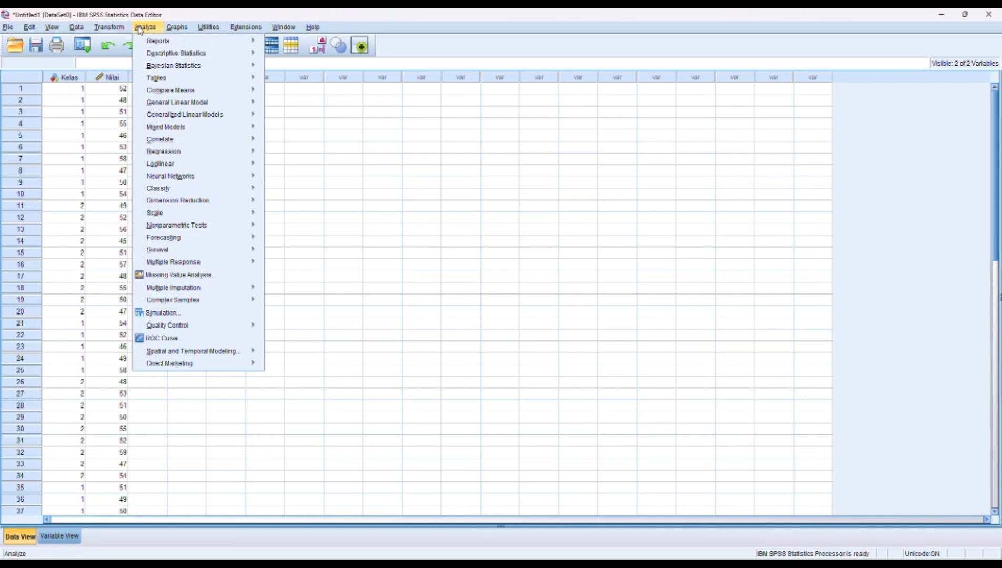
mouse_move(185, 93)
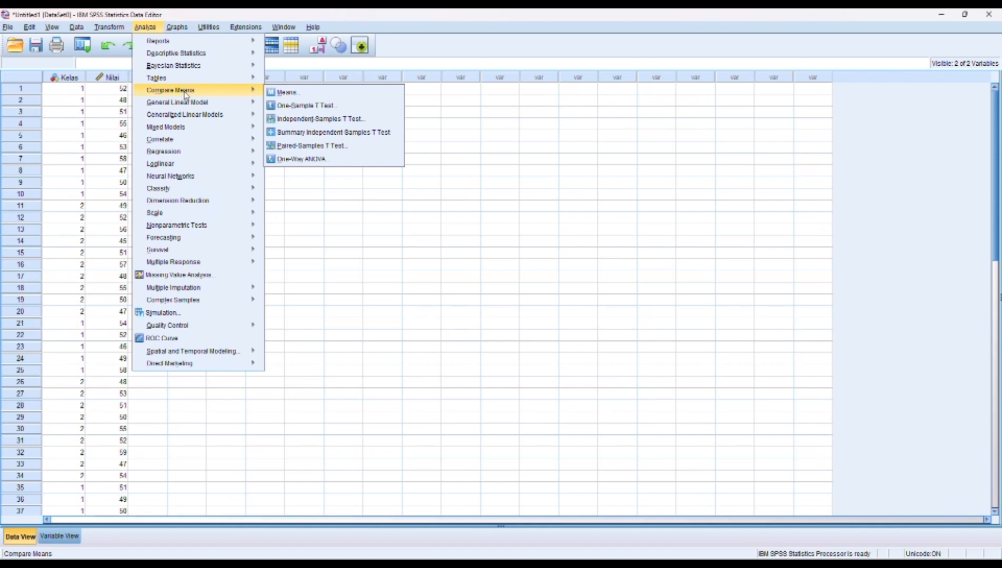
click(314, 158)
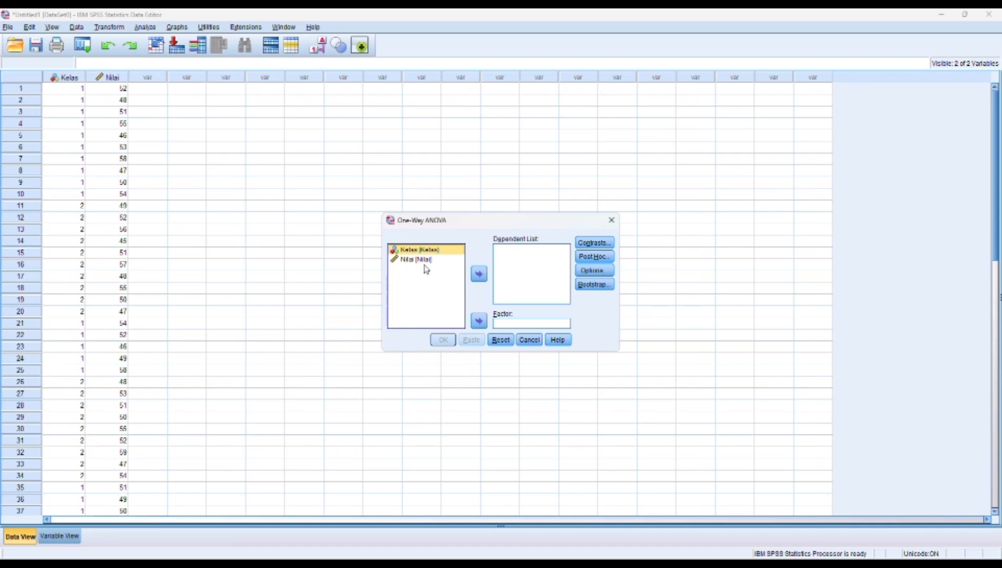
click(424, 261)
click(479, 274)
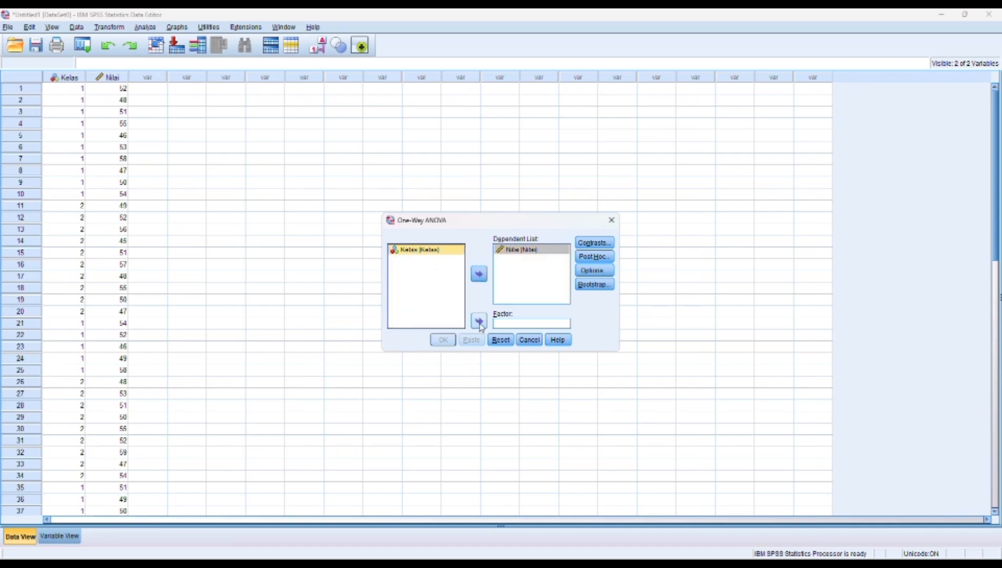
click(479, 322)
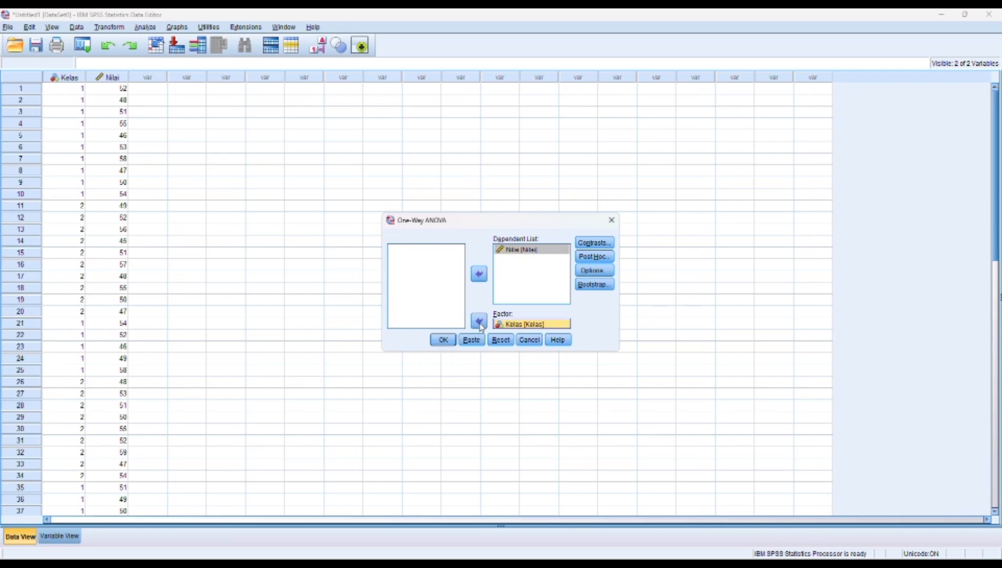
click(444, 340)
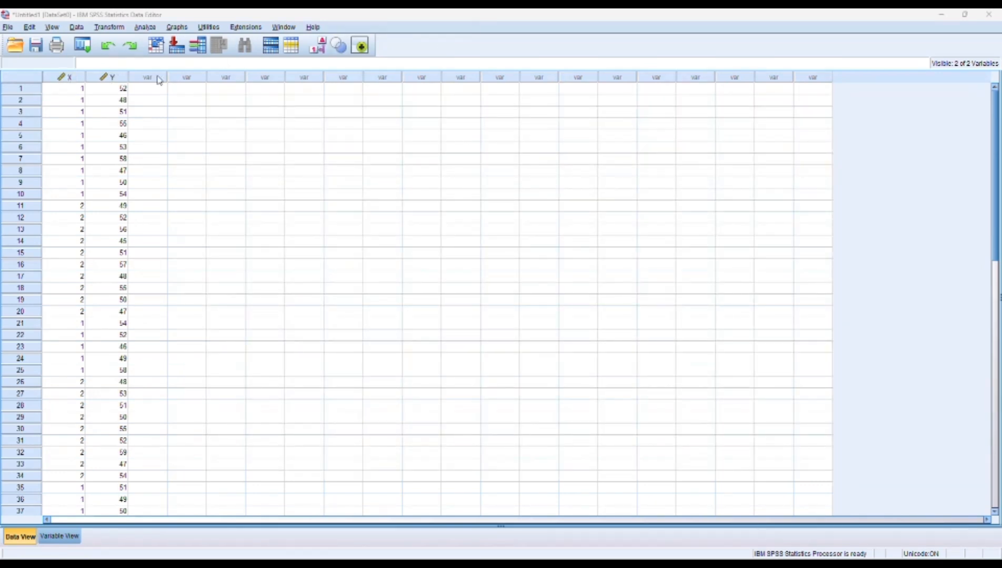
Run a linear regression with nilai [Y] as the dependent variable and kelas [X] as the independent variable.
click(146, 27)
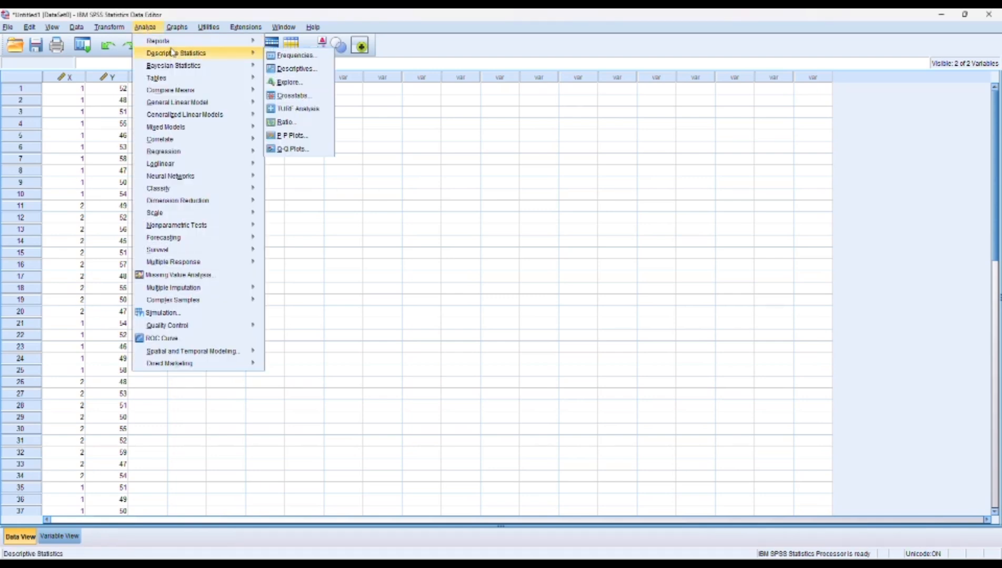
mouse_move(76, 27)
mouse_move(145, 27)
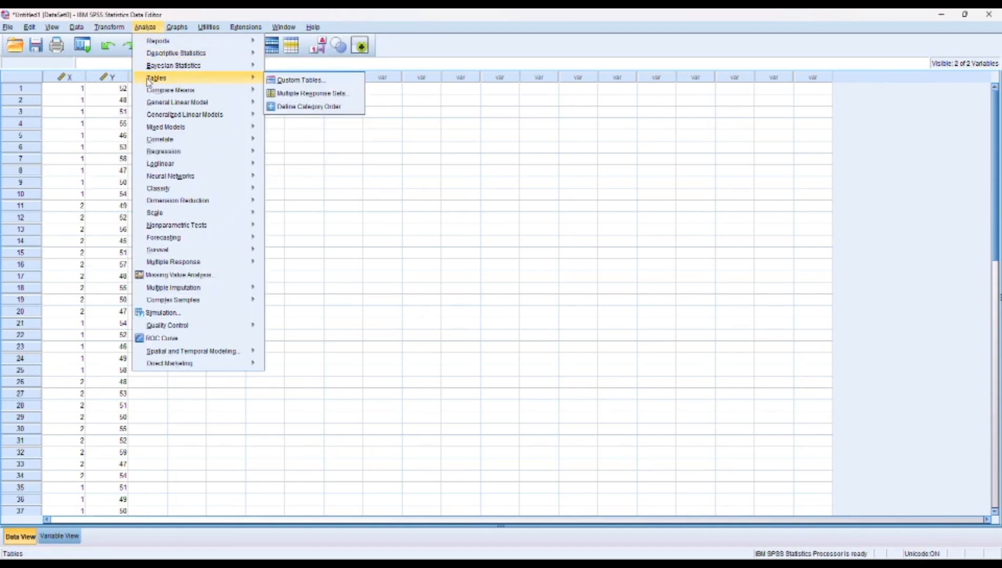
mouse_move(149, 163)
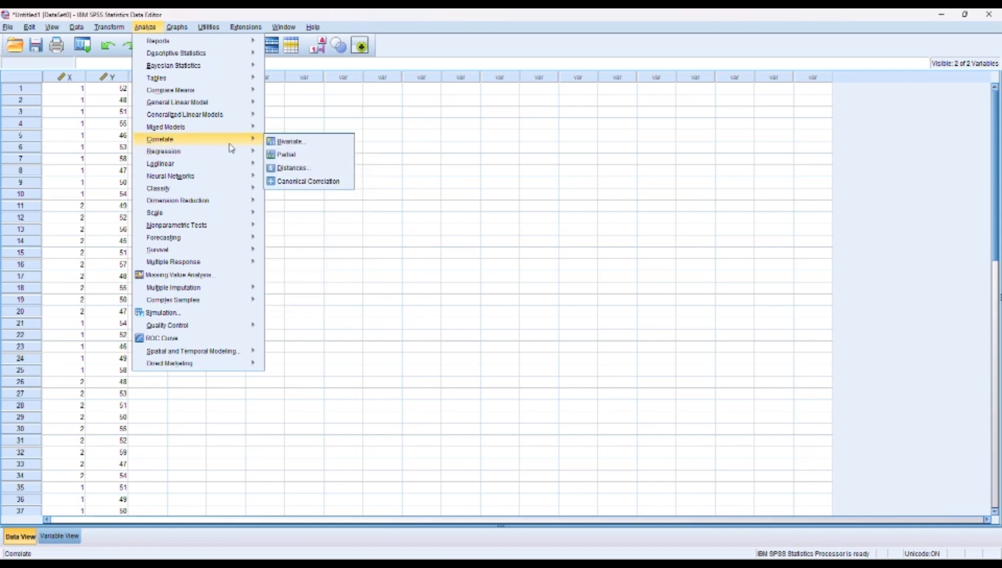
mouse_move(234, 156)
click(288, 164)
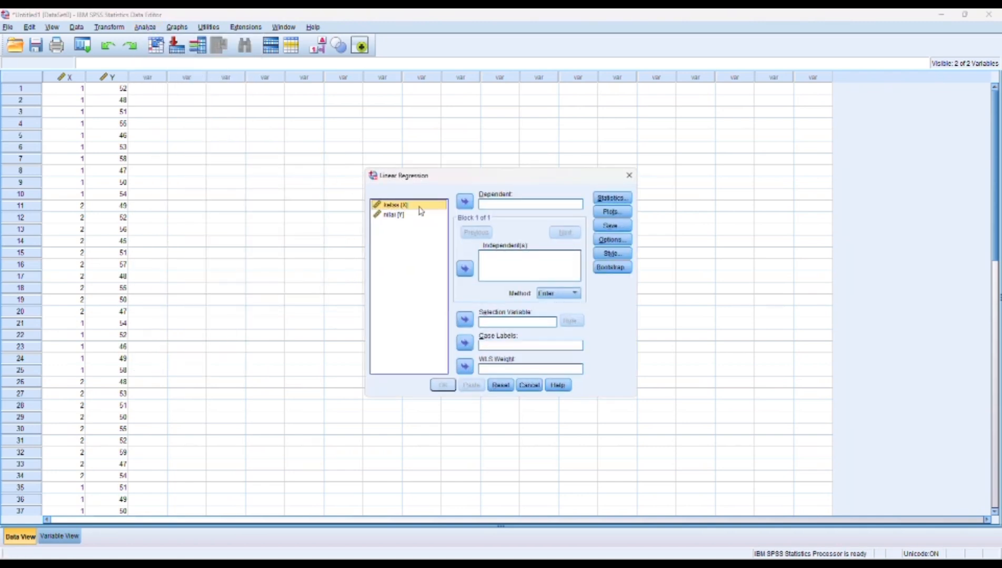
click(465, 269)
click(389, 214)
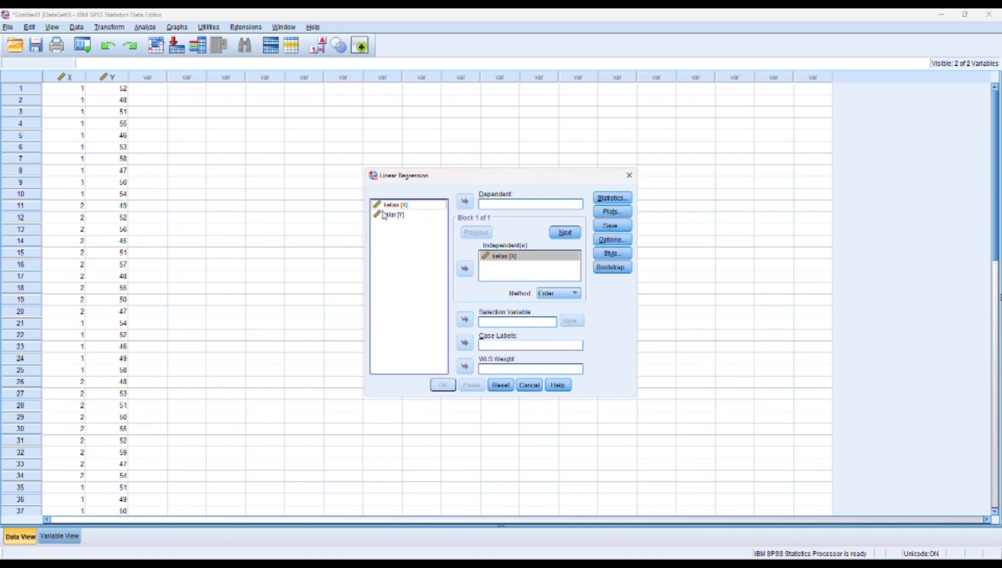
click(469, 202)
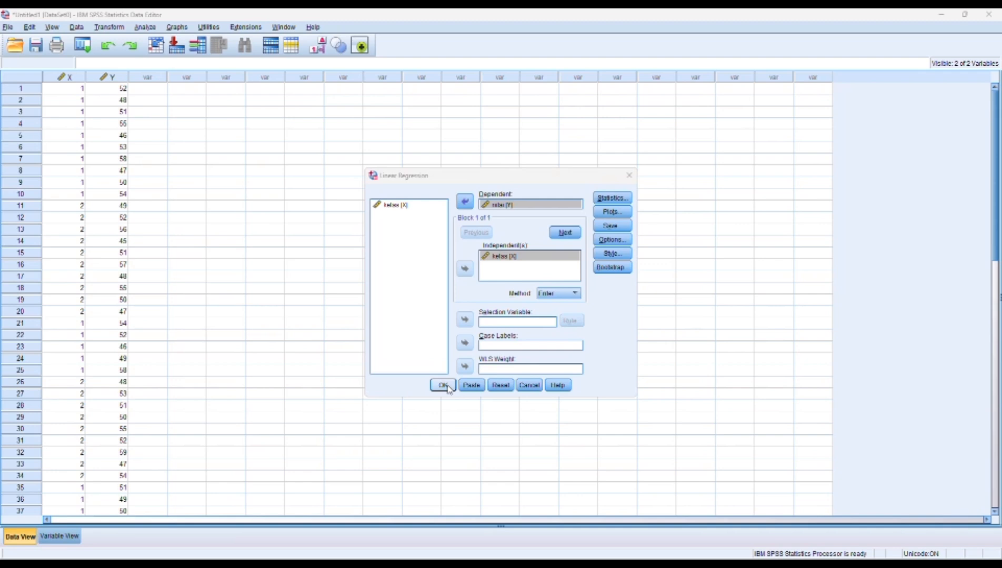
click(444, 386)
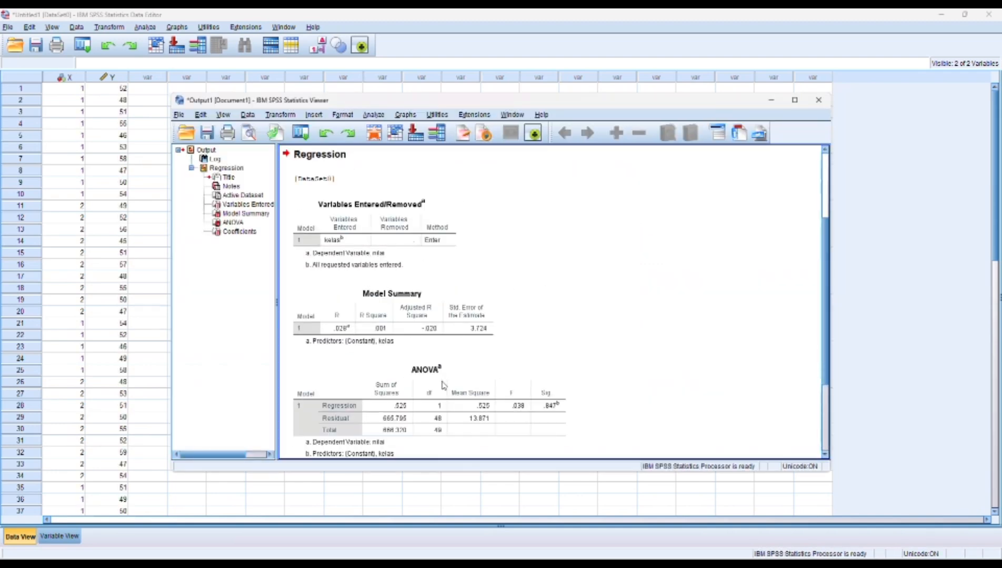
Review the regression output, including the Variables Entered/Removed, Model Summary, ANOVA and Coefficients tables.
scroll(356, 265, down, 3)
scroll(357, 261, up, 4)
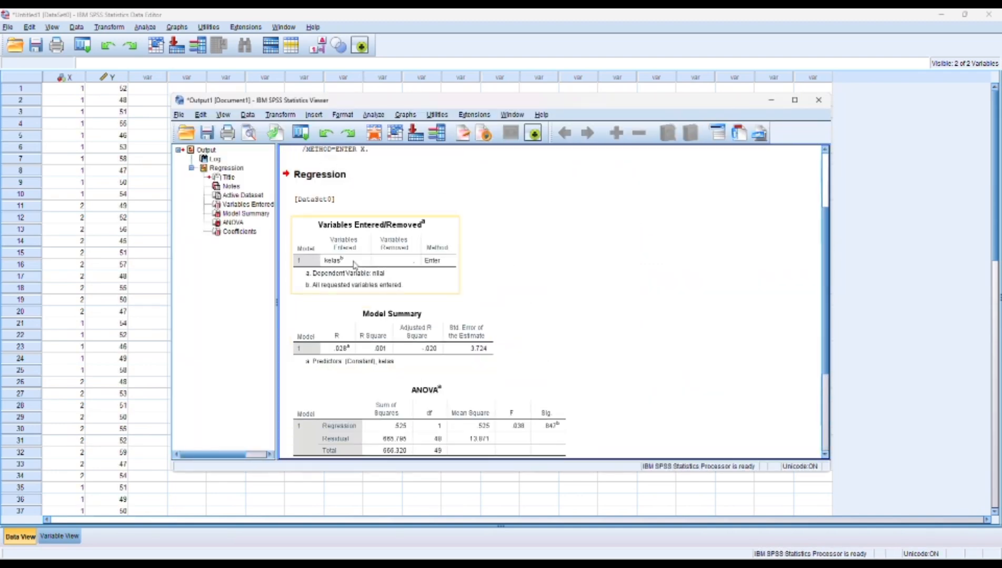
scroll(357, 260, down, 3)
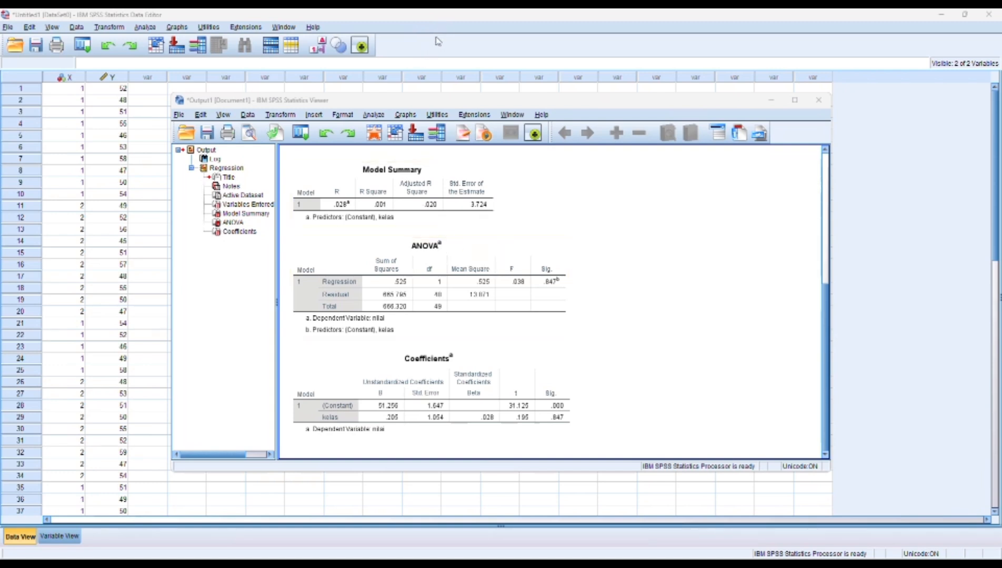
scroll(445, 32, up, 3)
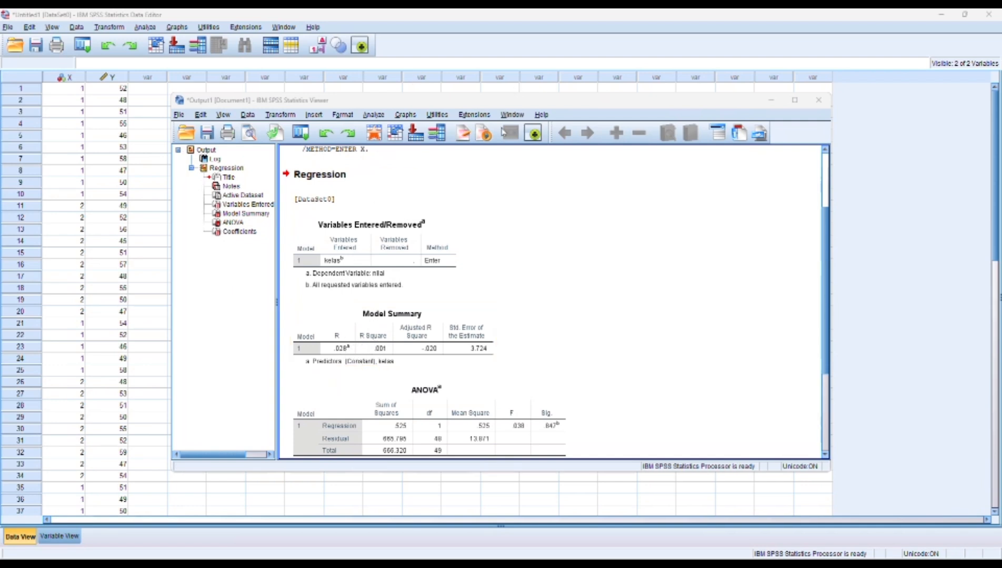
scroll(502, 182, down, 3)
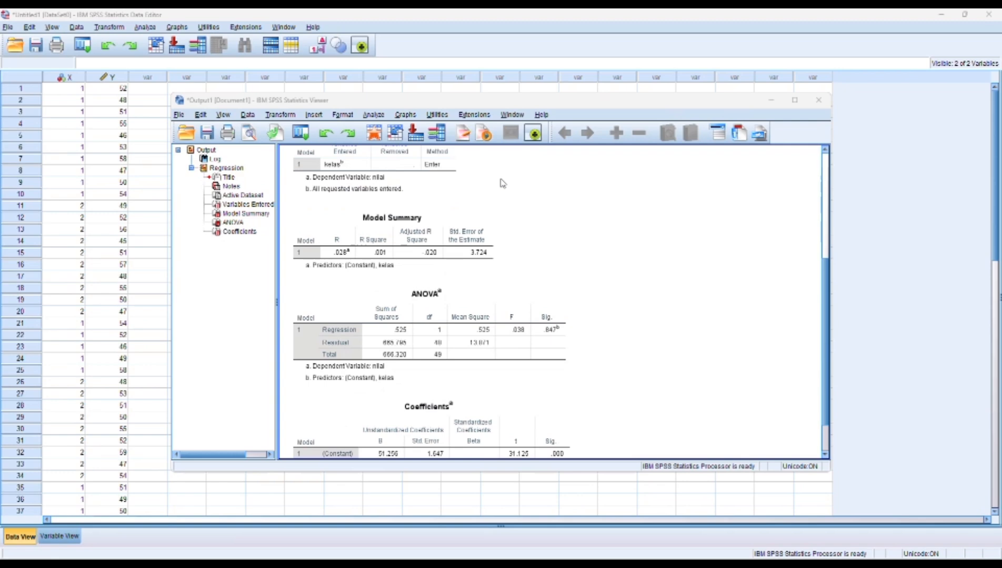
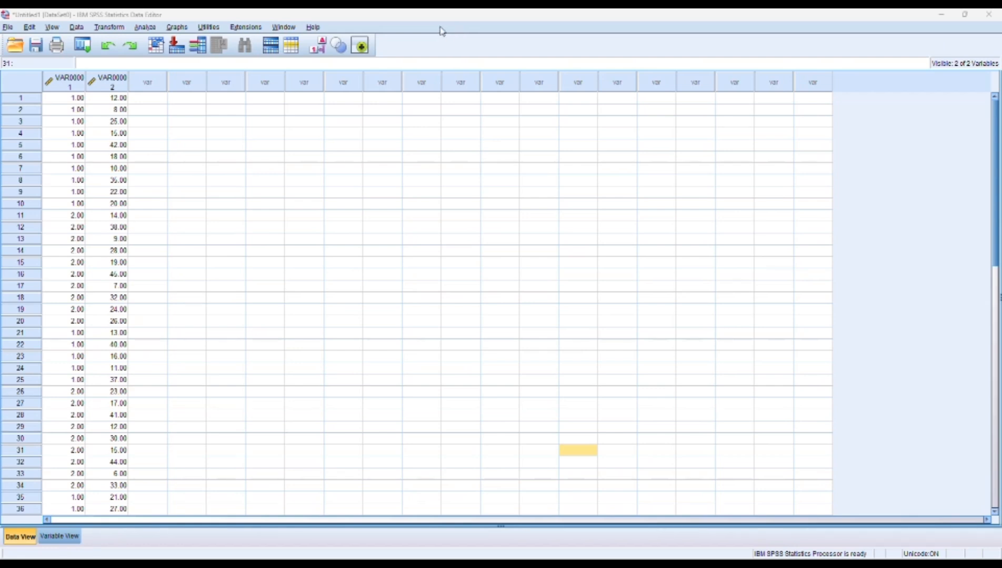
Rename the variable VAR00001 as Kelas and VAR00002 as Nilai.
click(59, 540)
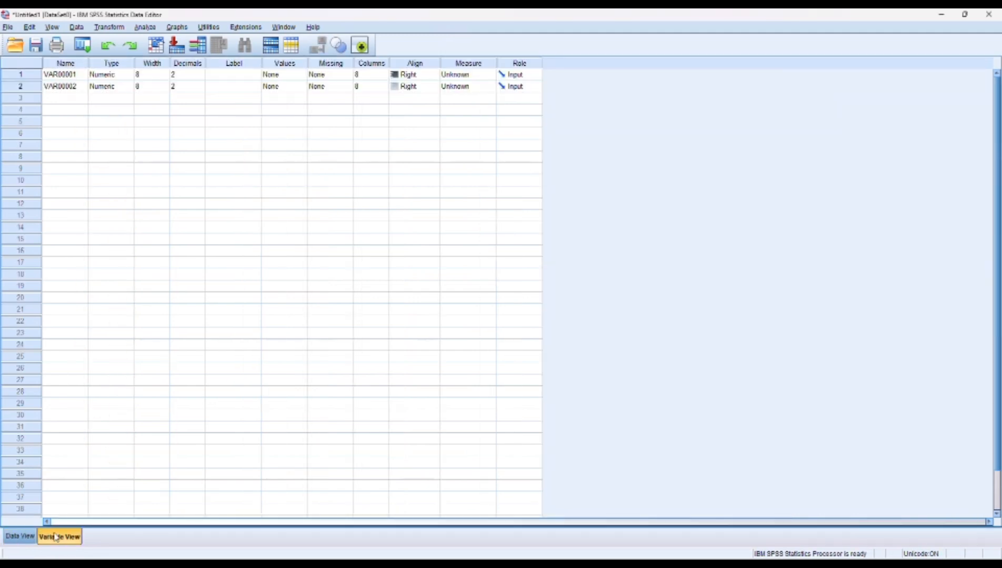
click(62, 73)
text(Kelas)
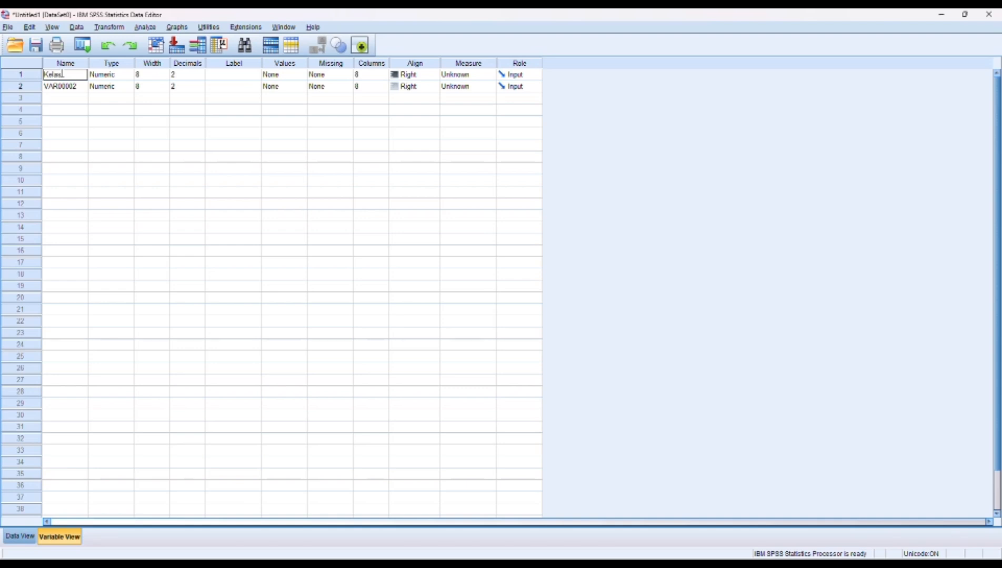
click(62, 87)
key(BackSpace)
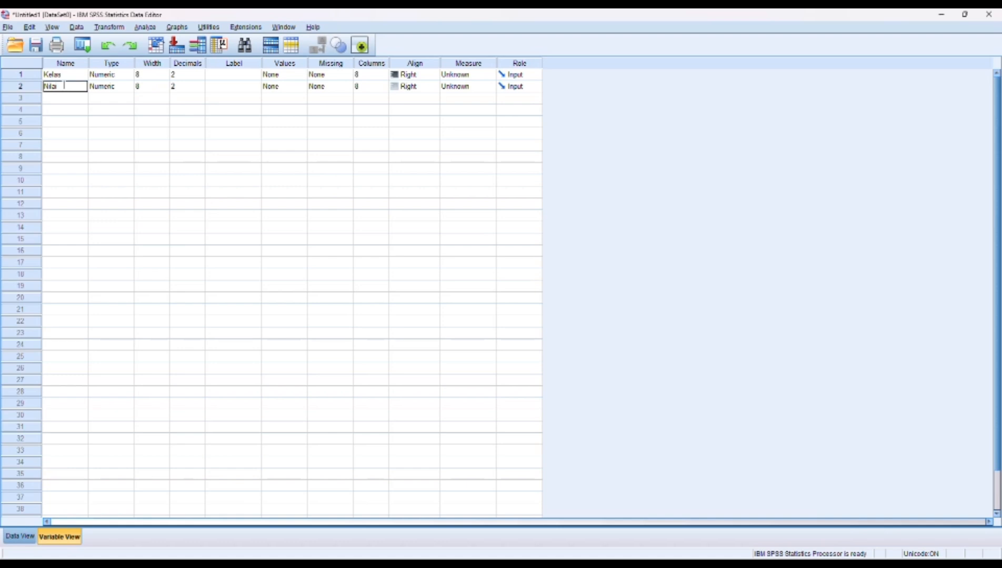
Set the number of decimals of the Kelas variable to 0.
click(186, 66)
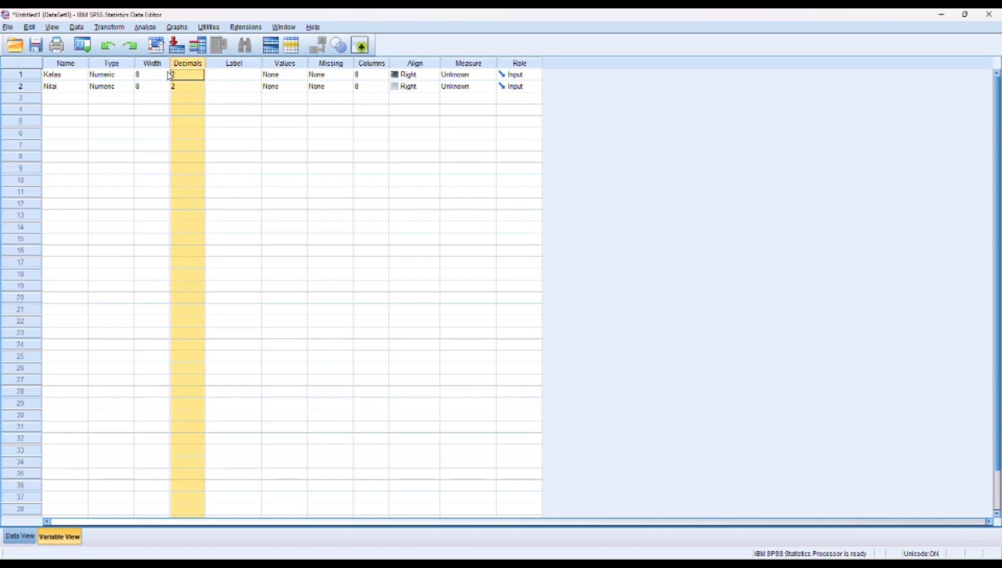
click(173, 77)
click(173, 76)
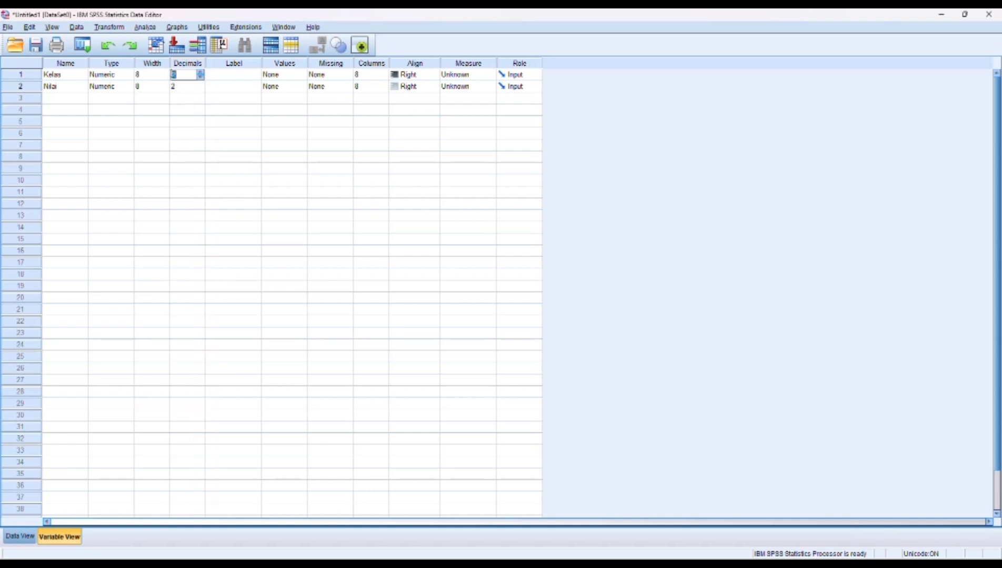
text(0)
click(440, 32)
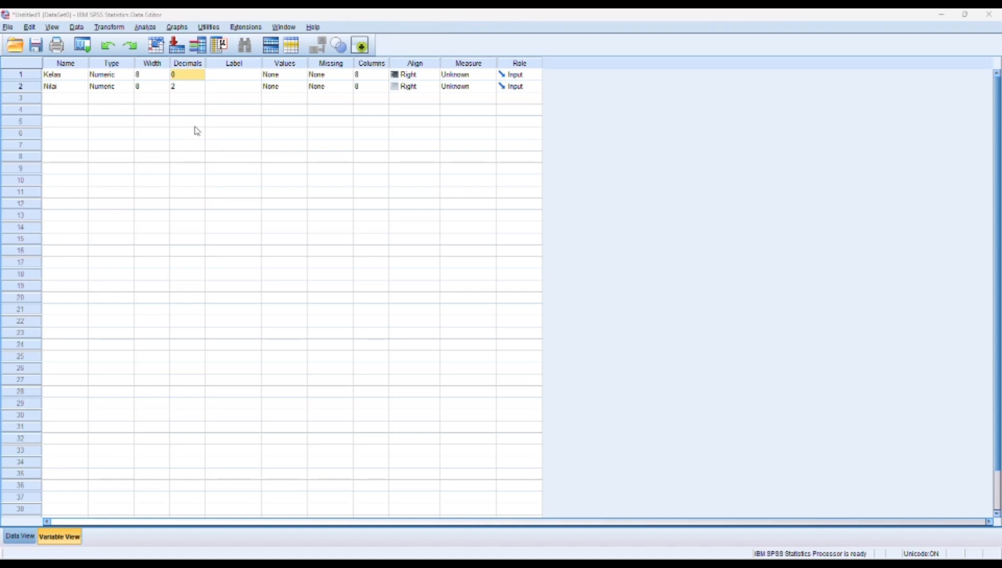
Label the first variable Kelas and the second variable Nilai.
click(240, 76)
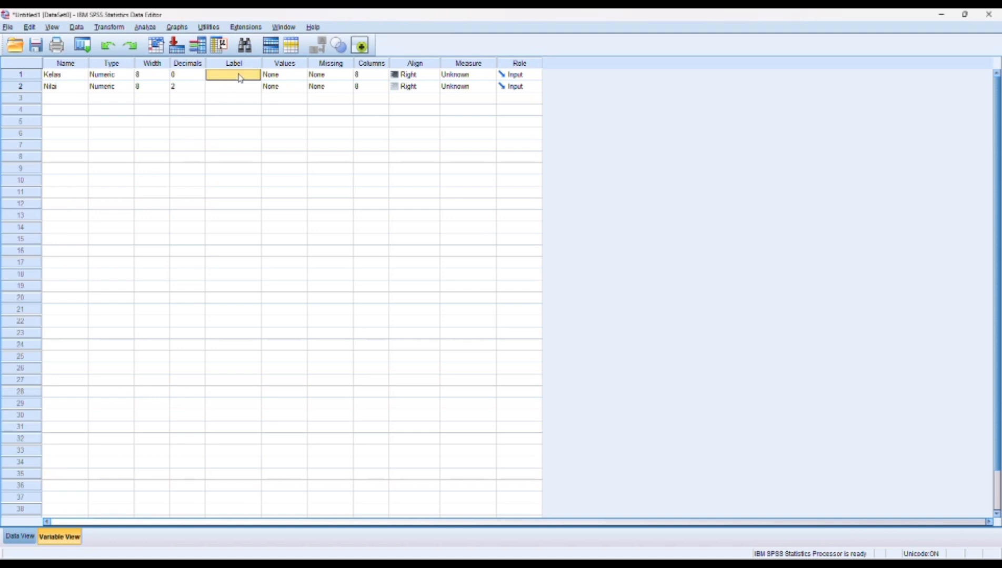
text(Kelas)
click(233, 86)
text(Nilai)
Define value labels for the Kelas variable, with 1 as Pagi and 2 as Sore.
click(280, 77)
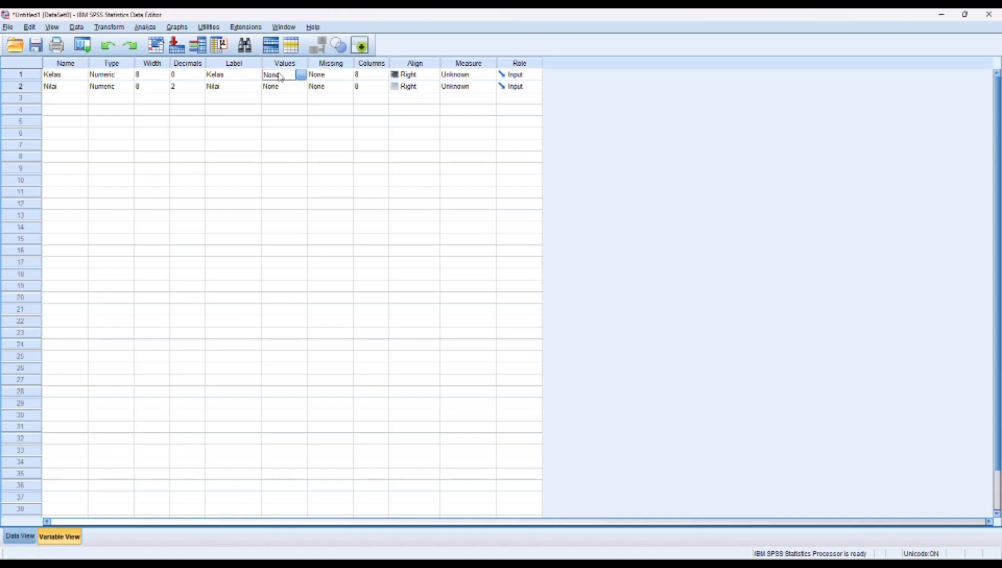
click(301, 75)
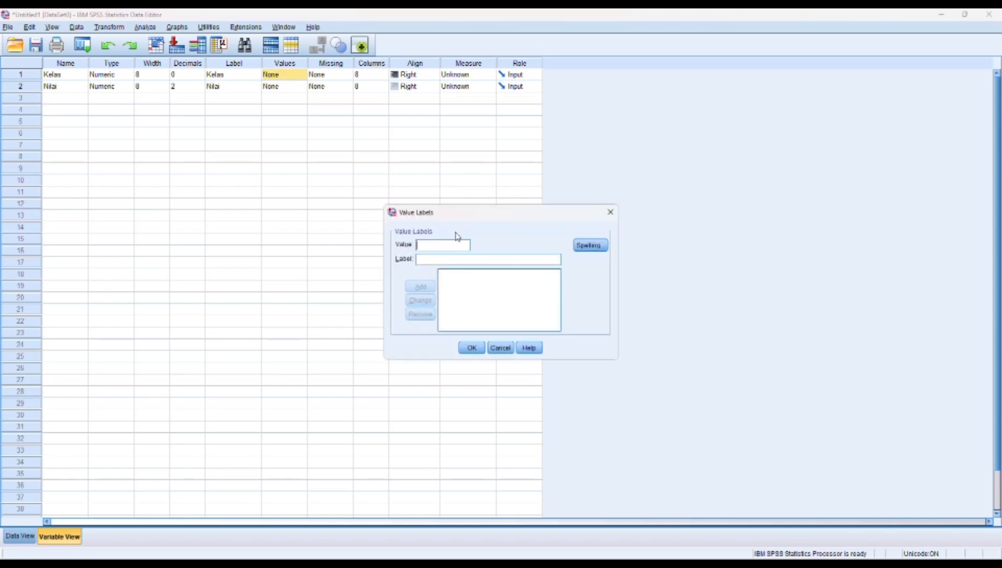
text(1)
click(429, 261)
text(PAg)
click(420, 286)
text(2)
click(430, 258)
text(sore)
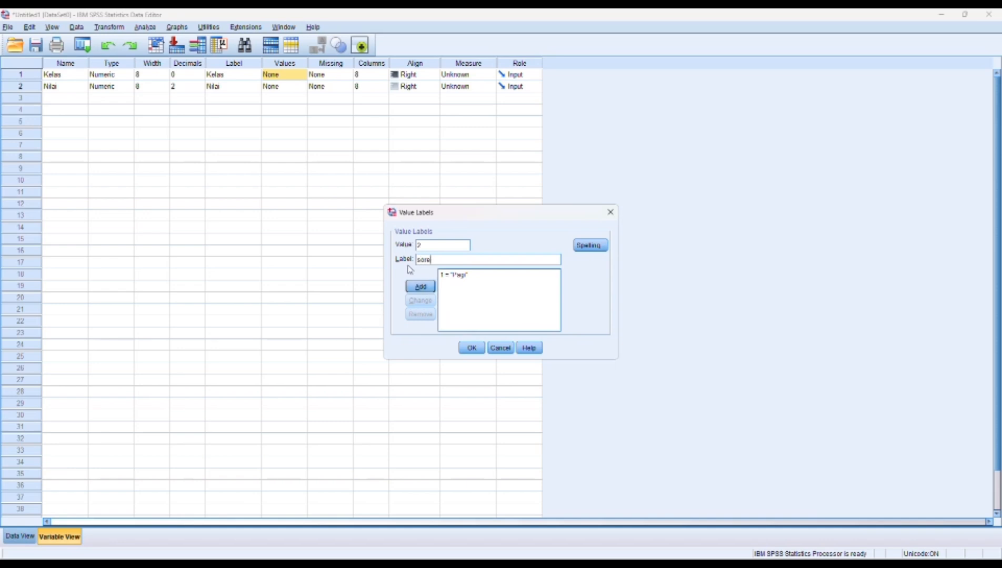
key(BackSpace)
key(BackSpace)
key(BackSpace)
text(ore)
click(414, 286)
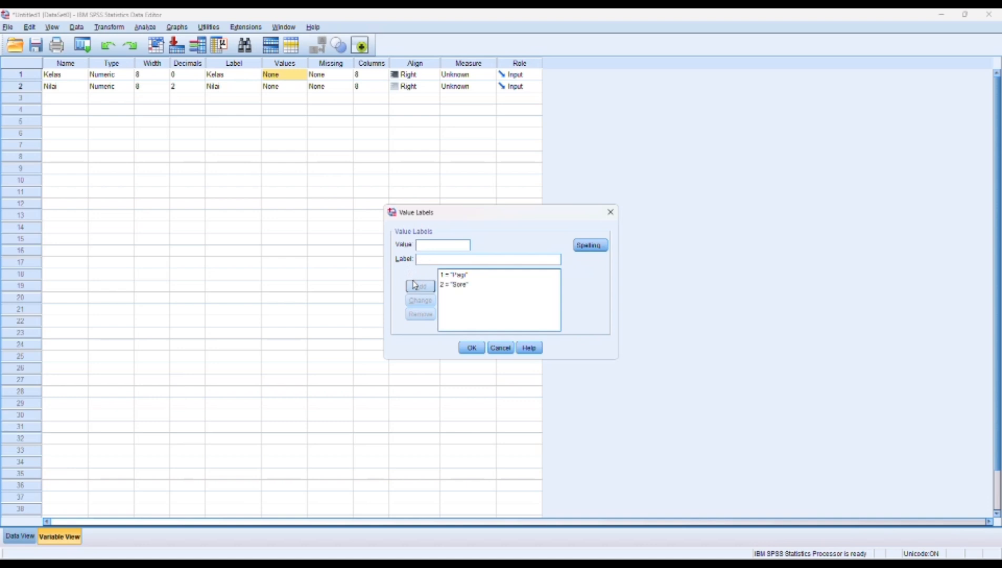
click(472, 349)
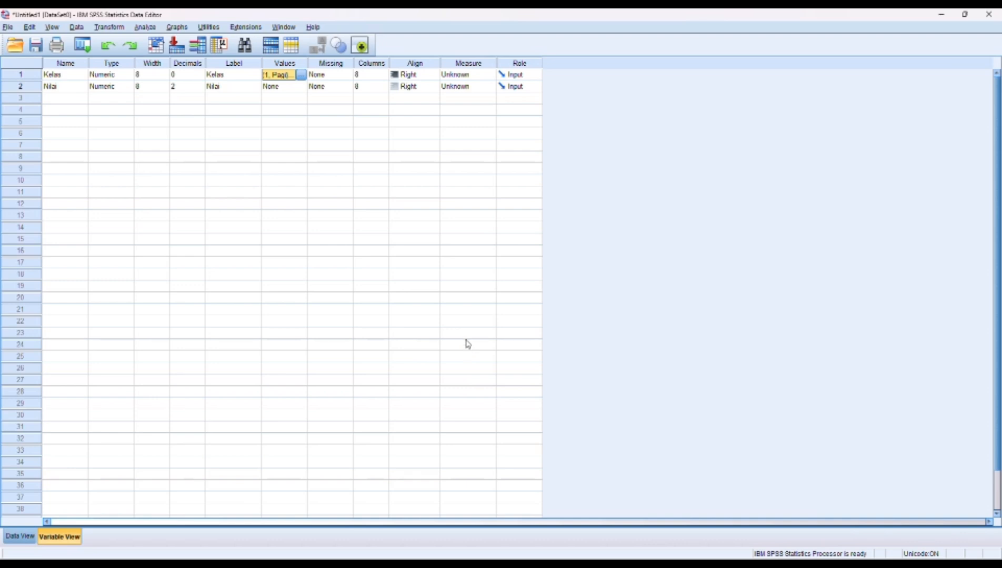
click(446, 34)
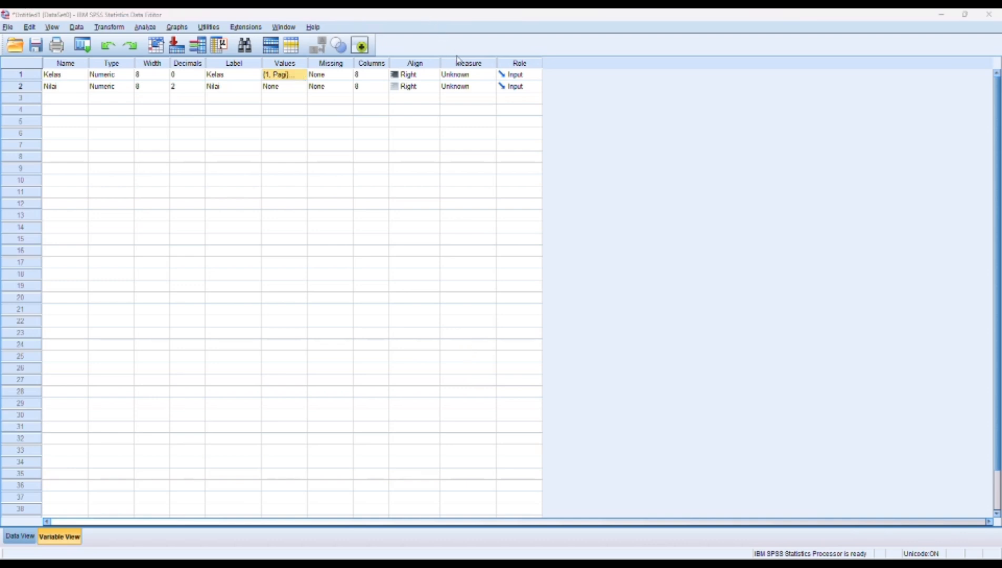
Set the measurement level of Kelas to Nominal and of Nilai to Scale.
click(461, 79)
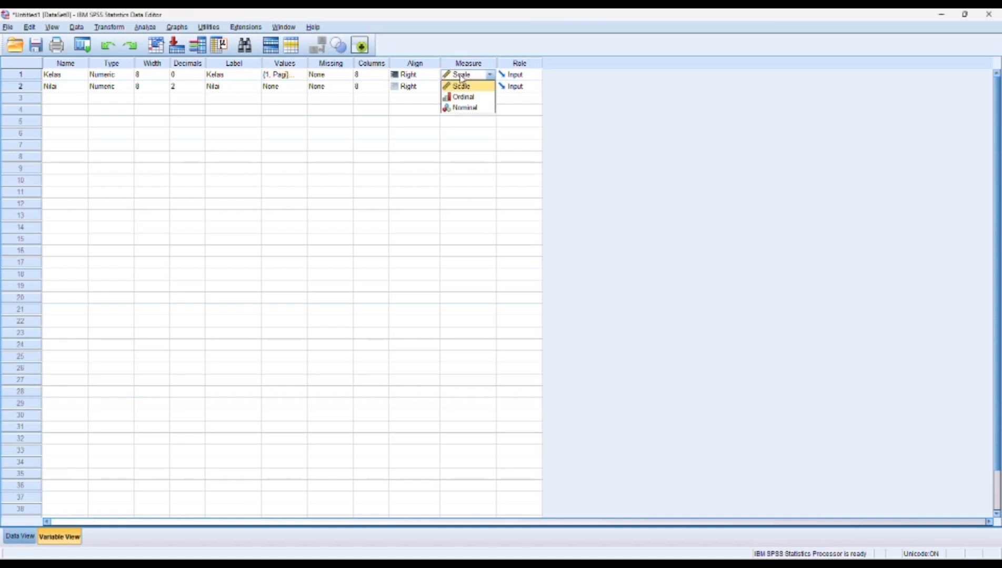
click(459, 108)
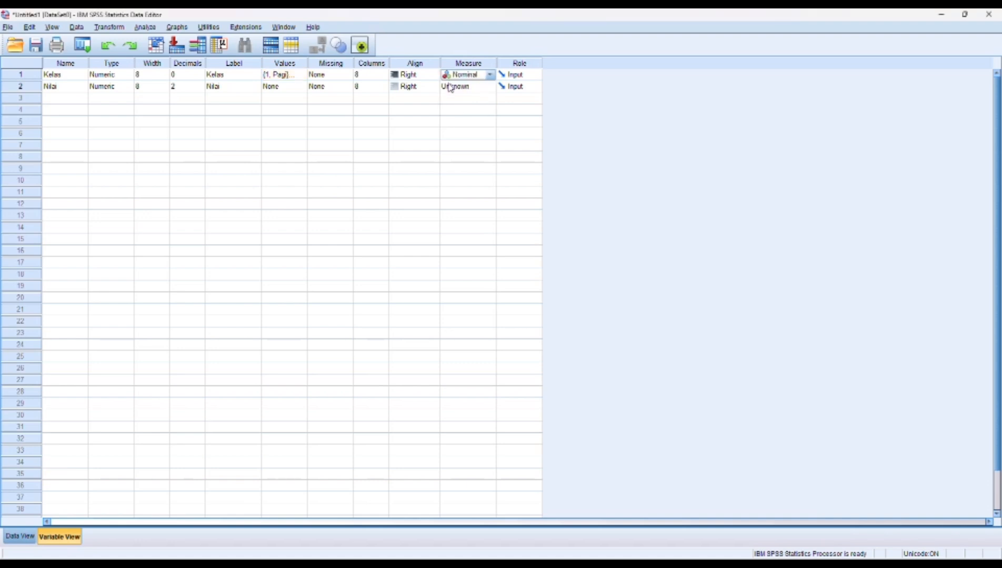
click(450, 87)
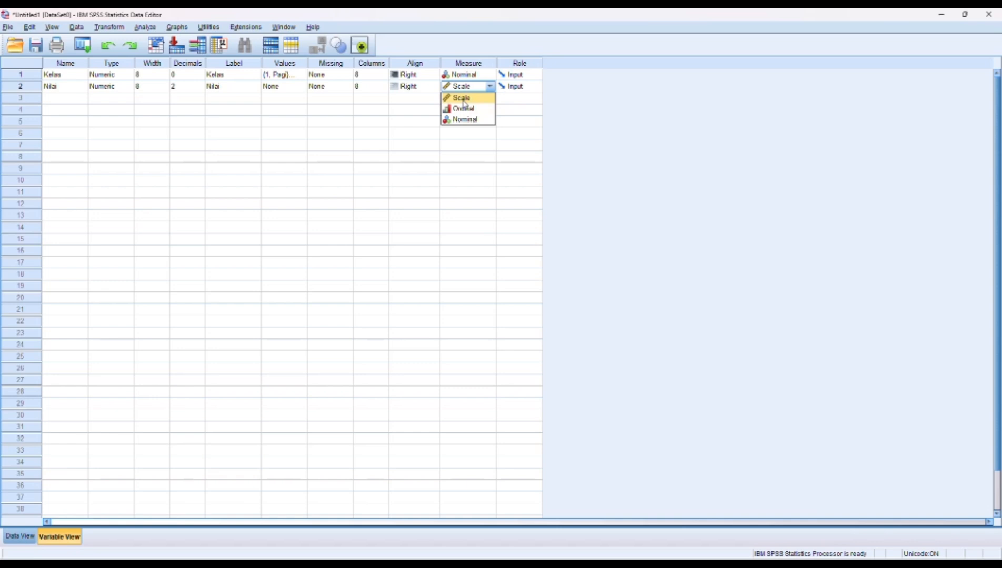
click(463, 100)
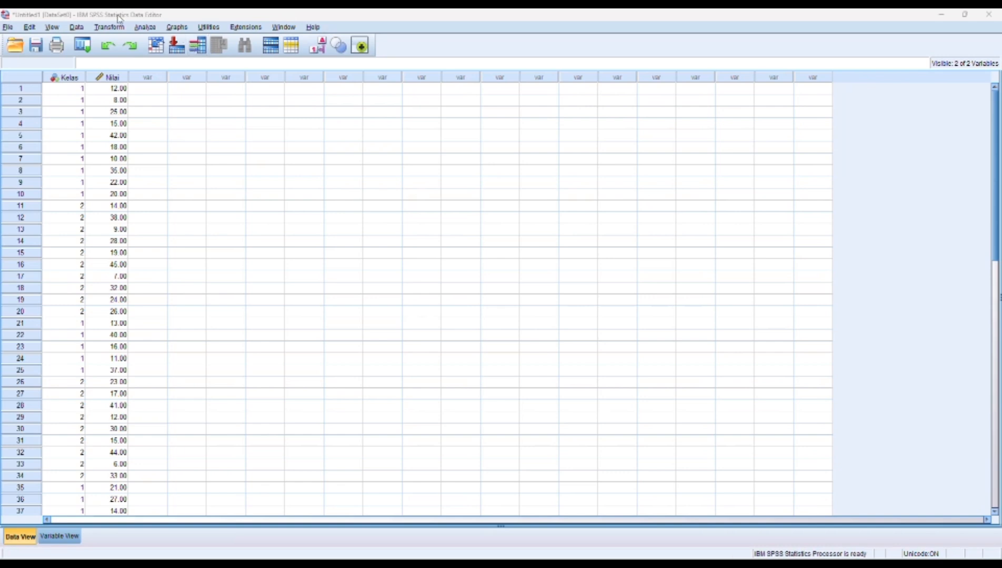
Start a legacy nonparametric test for two independent samples with Kelas as the grouping variable and Nilai as the test variable.
click(145, 27)
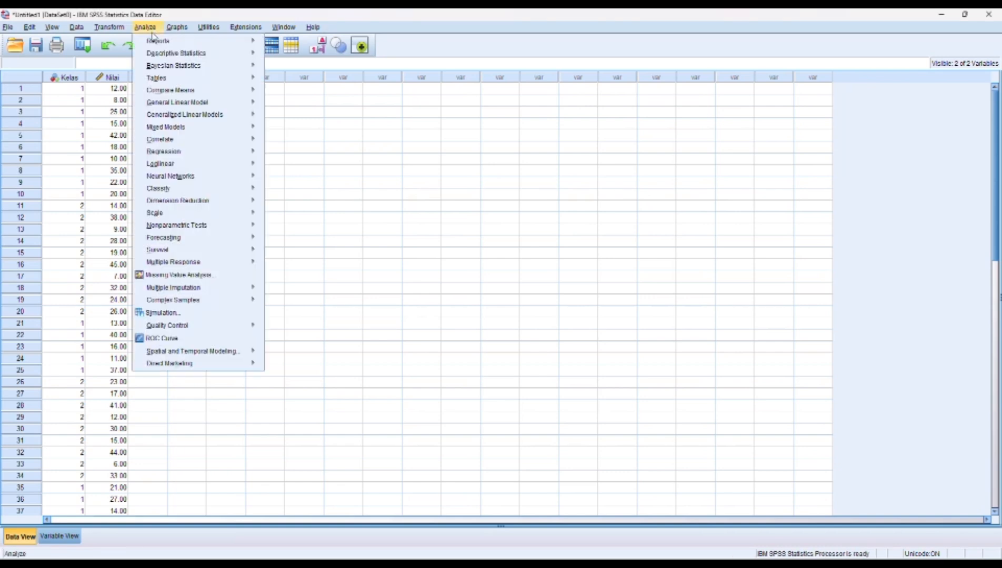
mouse_move(169, 225)
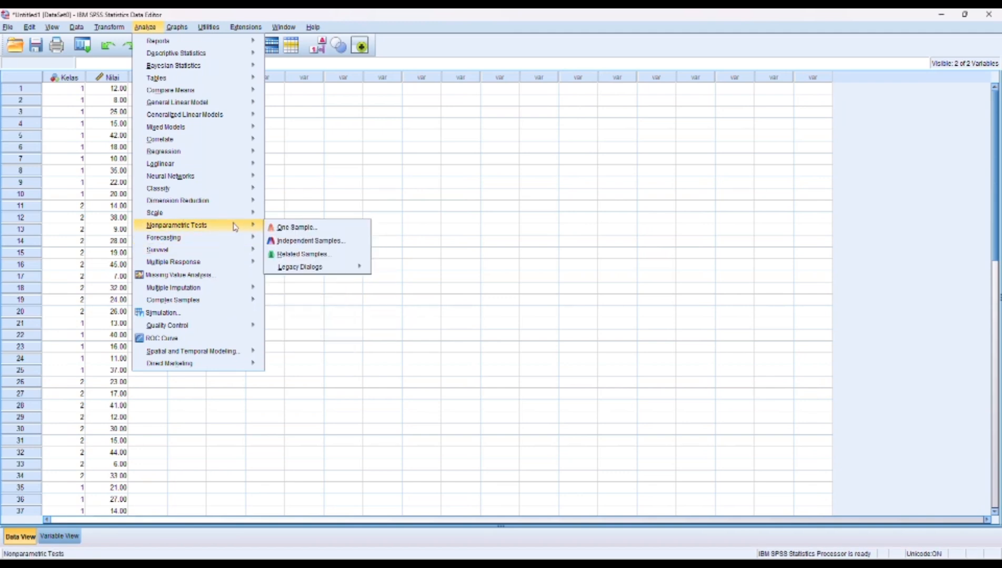
mouse_move(301, 270)
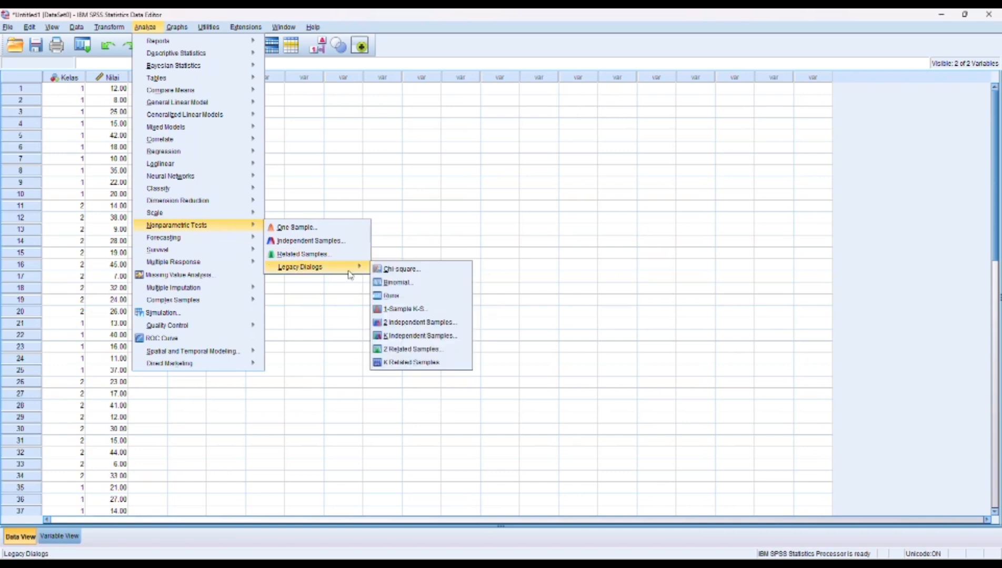
click(434, 319)
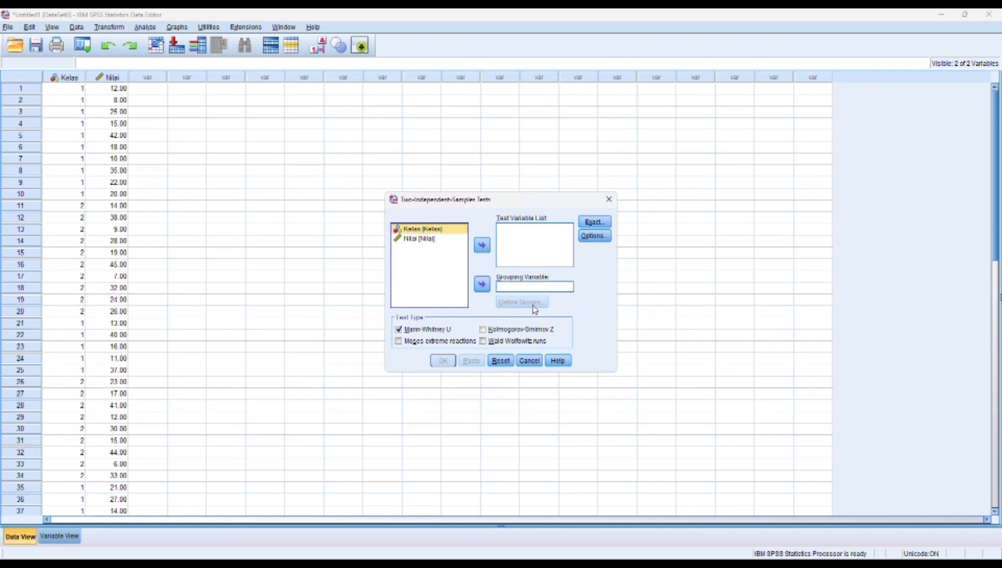
click(482, 285)
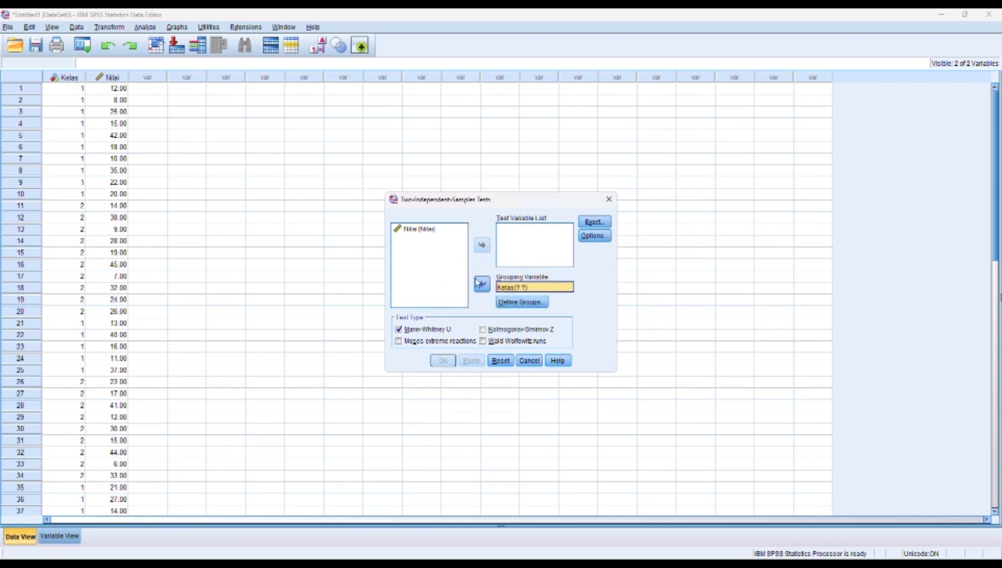
click(418, 228)
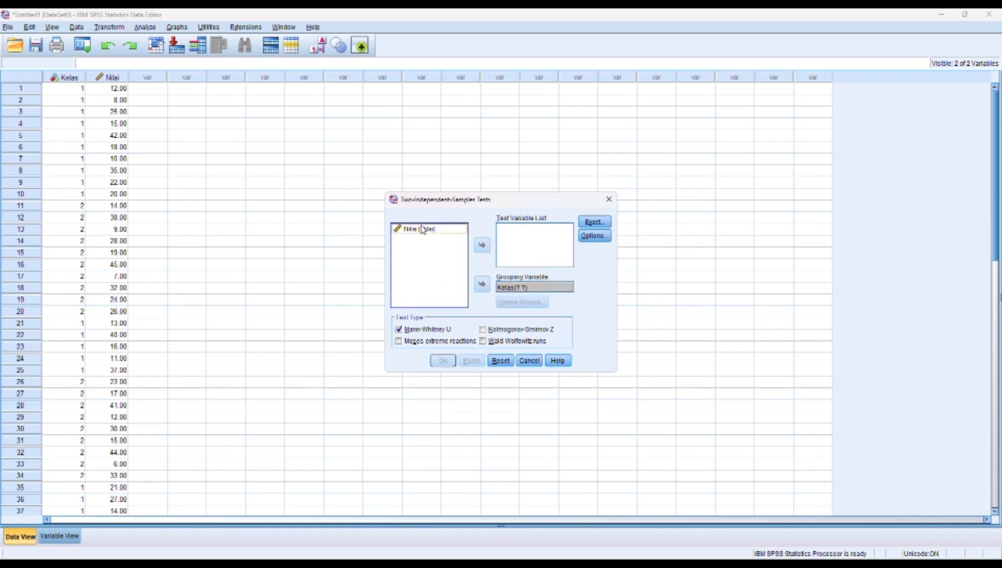
click(482, 243)
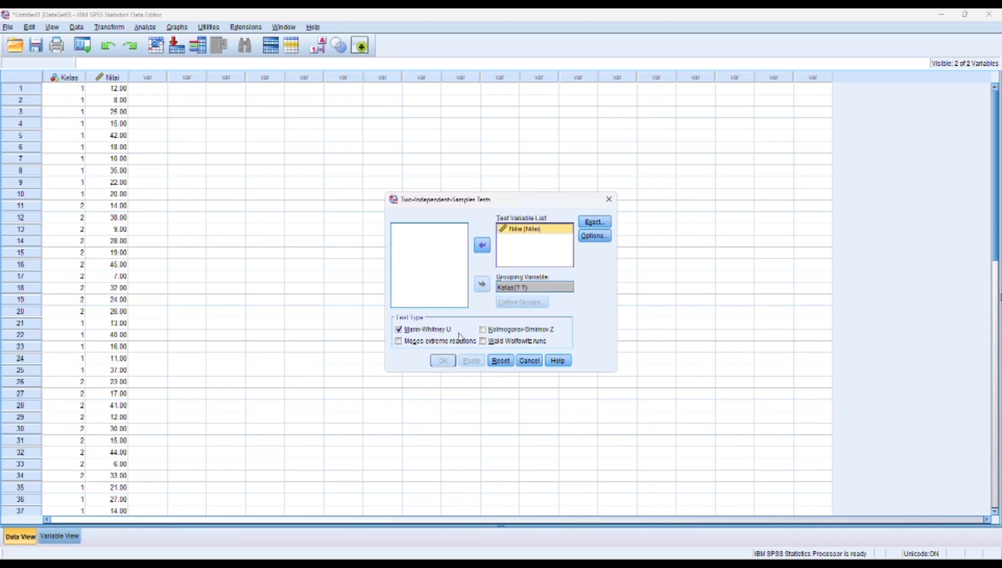
Define the Kelas groups as 1 and 2, and run the Mann-Whitney U test.
click(446, 28)
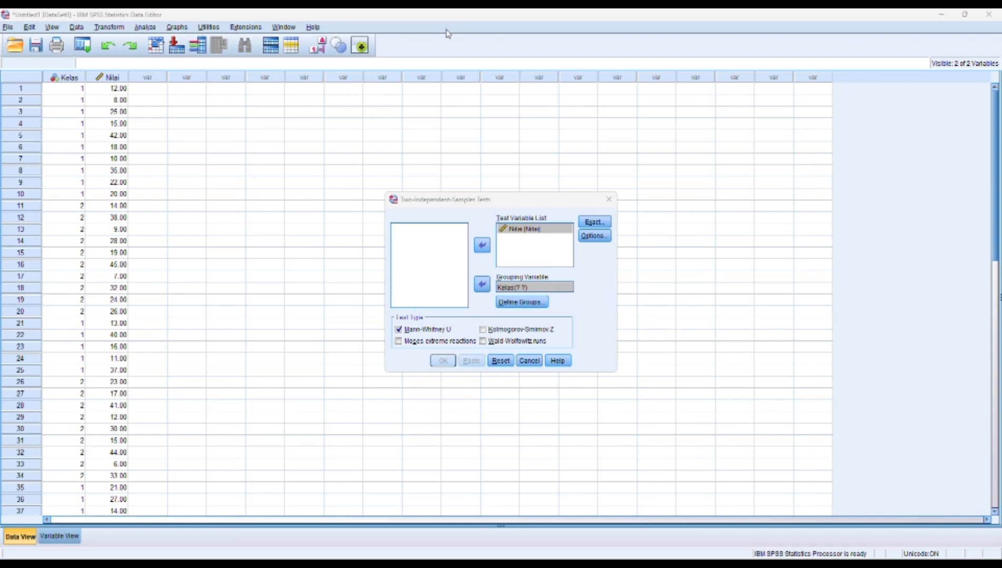
click(517, 287)
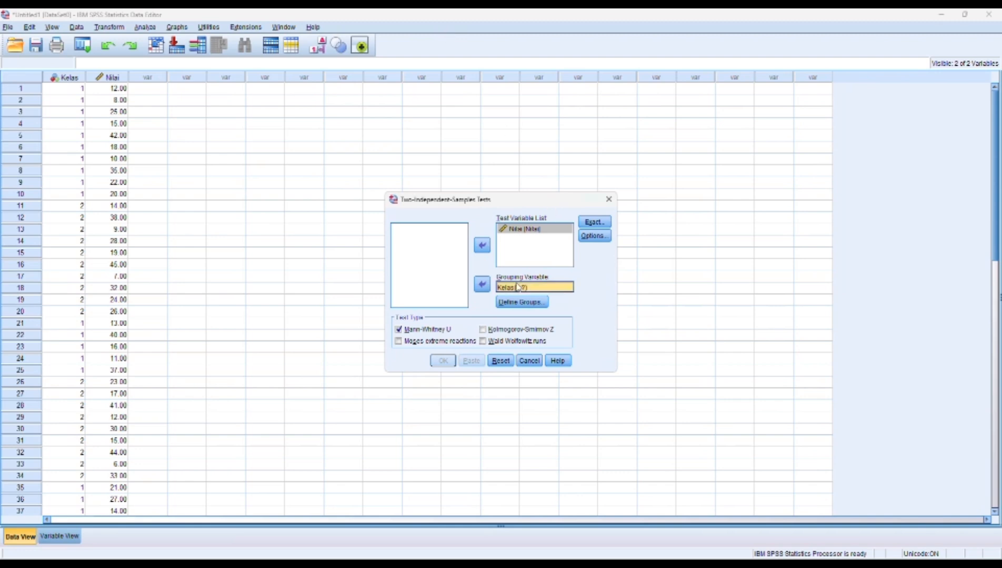
click(531, 307)
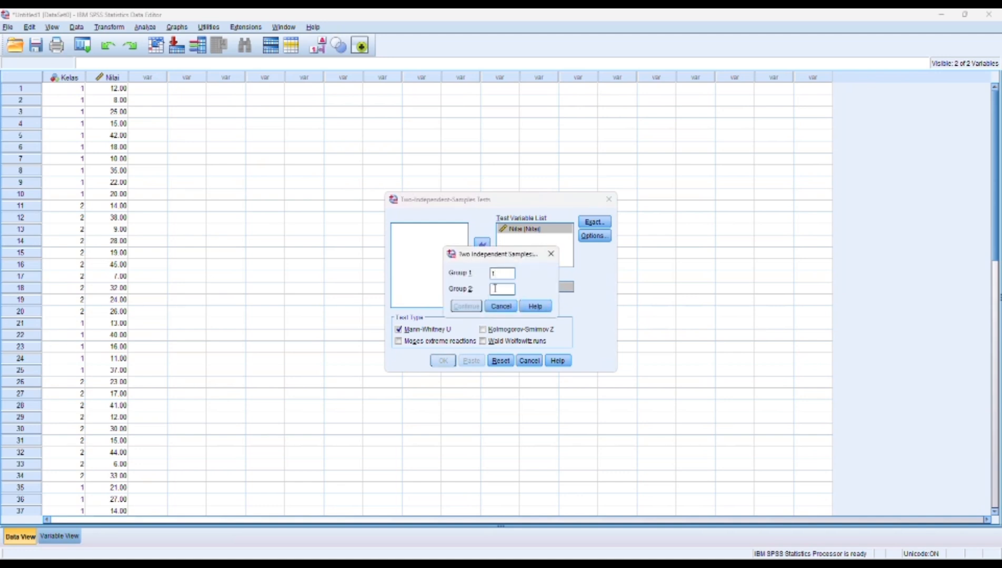
click(494, 288)
text(2)
click(465, 306)
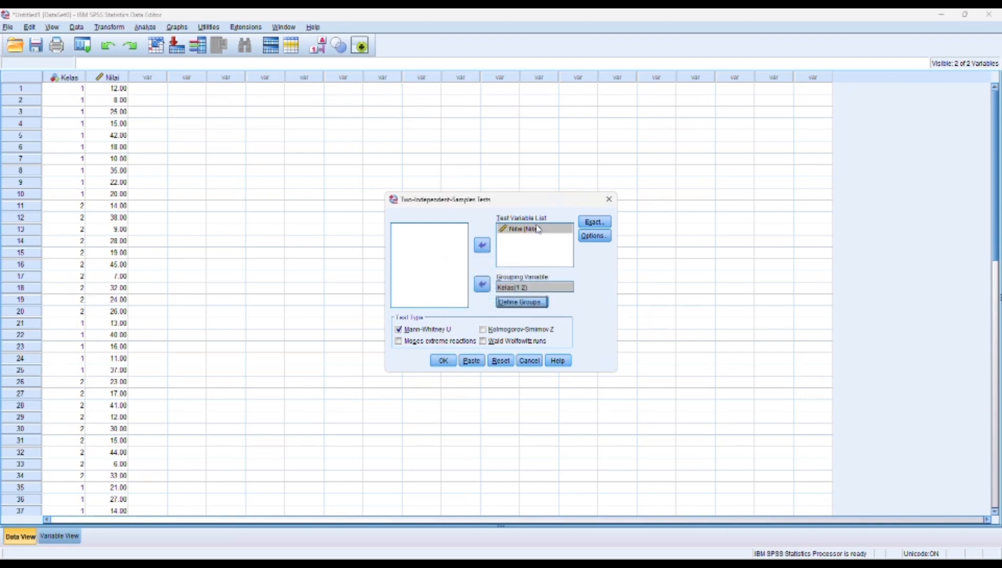
click(443, 363)
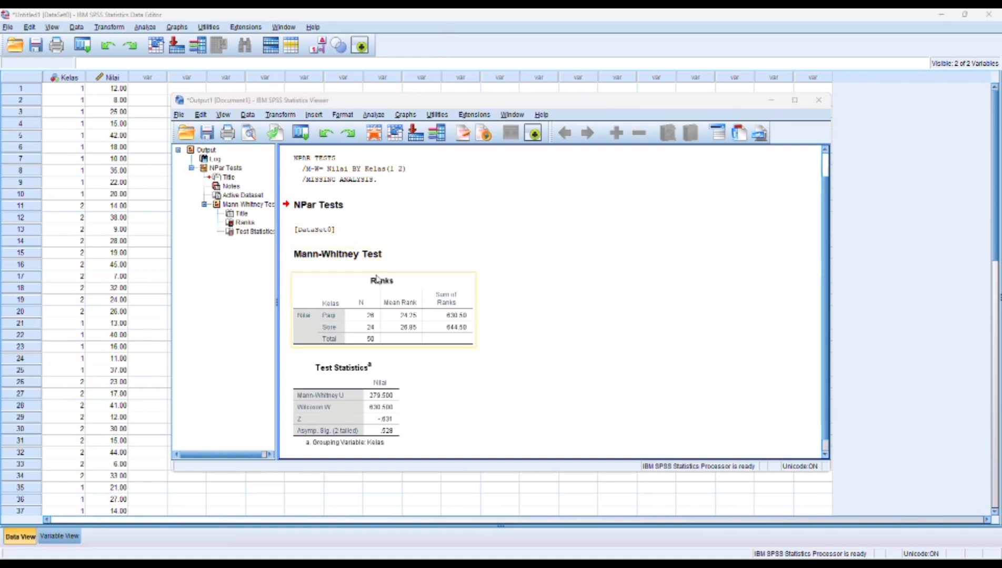
scroll(377, 278, down, 1)
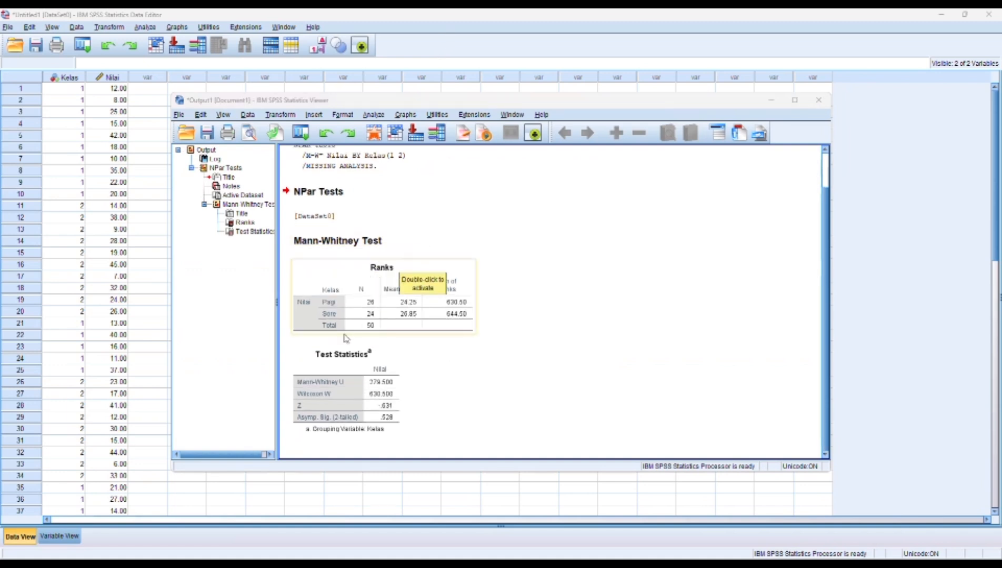